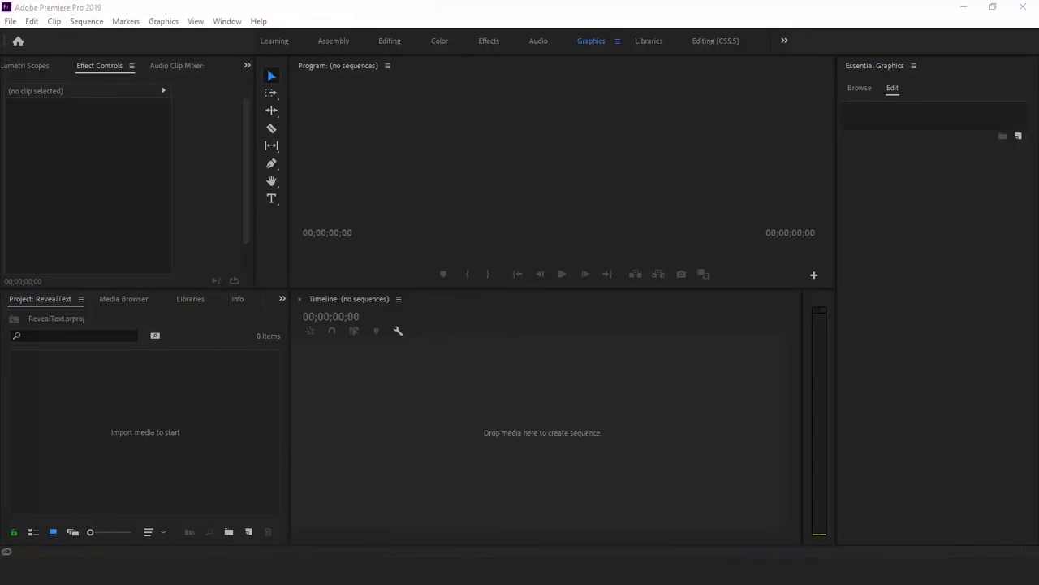
# Step: Start a new color matte with default video settings and set its colour to white
pyautogui.click(120, 456)
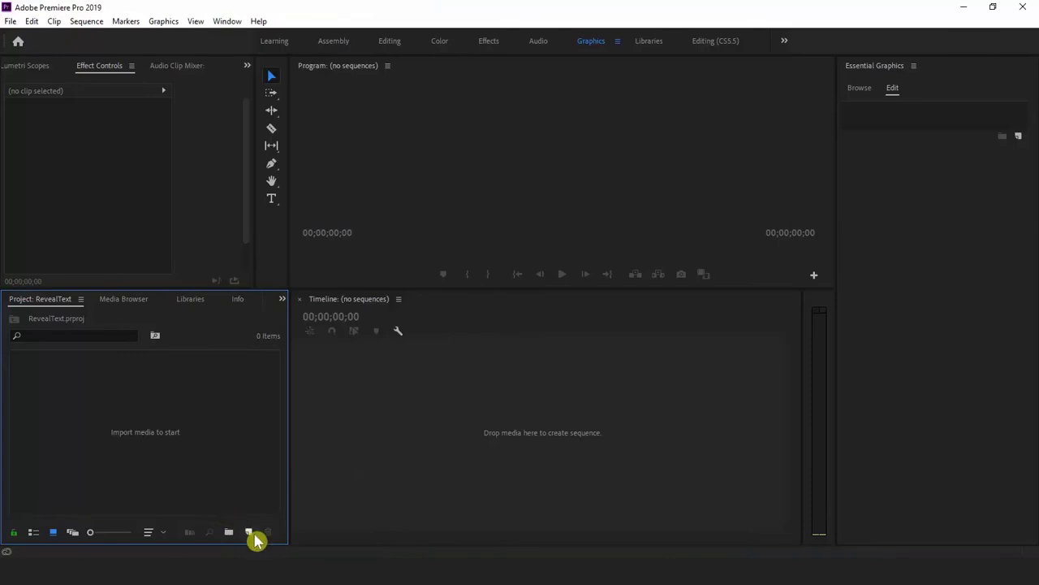
pyautogui.click(248, 532)
pyautogui.click(288, 472)
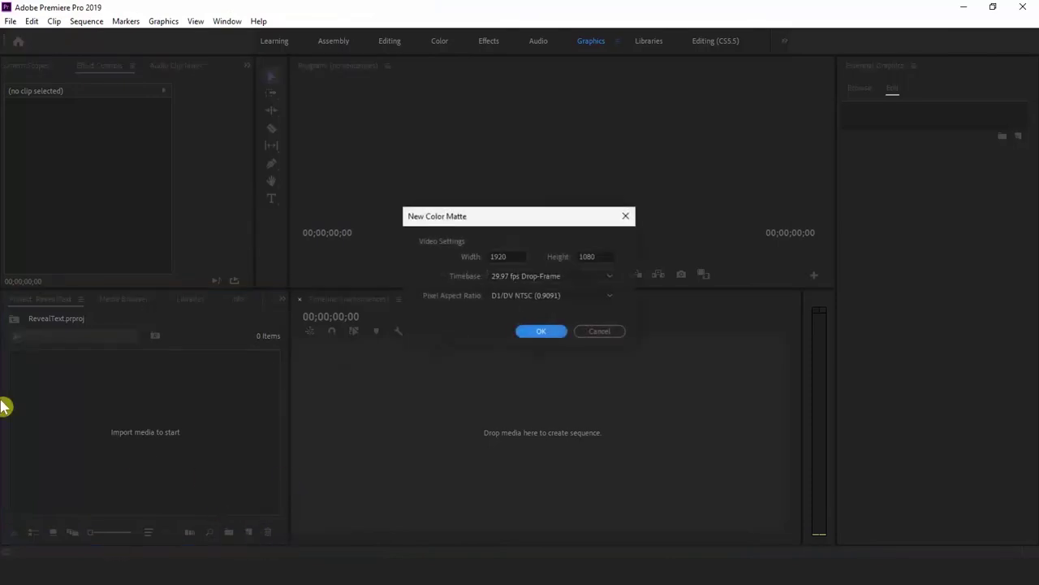
pyautogui.click(542, 333)
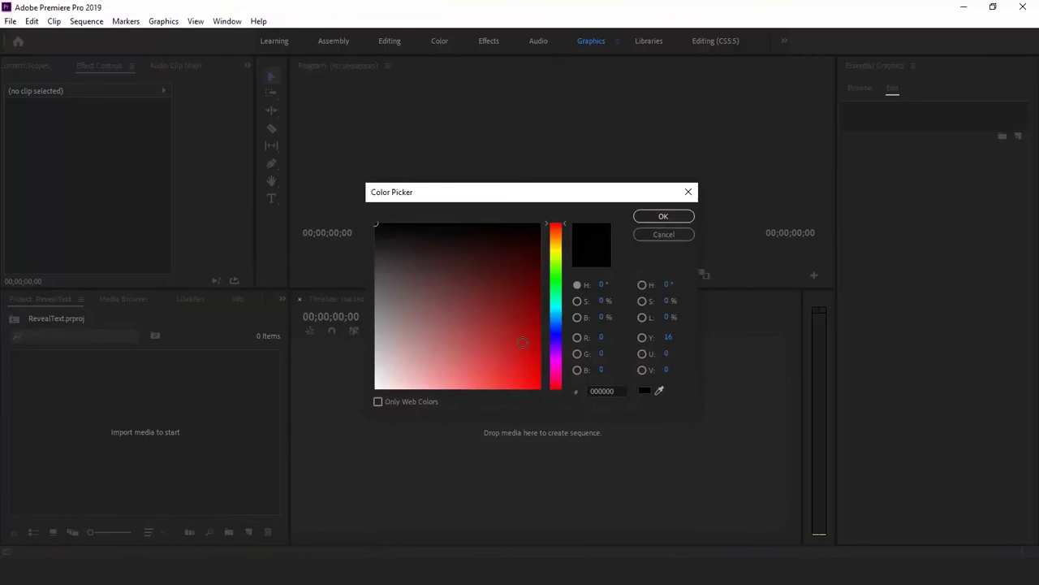
pyautogui.moveTo(536, 335); pyautogui.dragTo(316, 417)
pyautogui.click(664, 216)
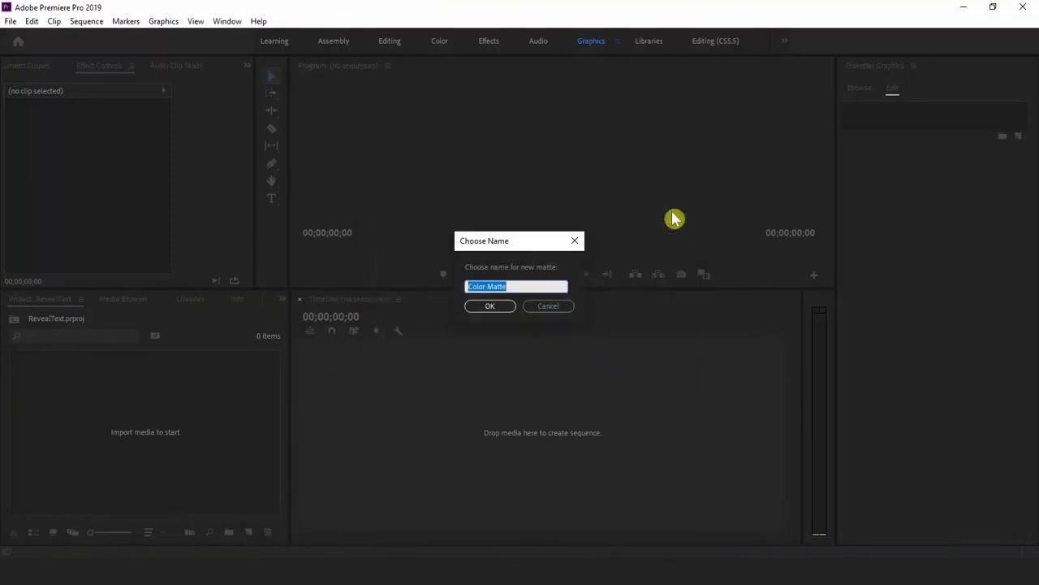
# Step: Keep the name 'Color Matte', build a sequence from it, and stretch it to about 8 seconds
pyautogui.click(492, 307)
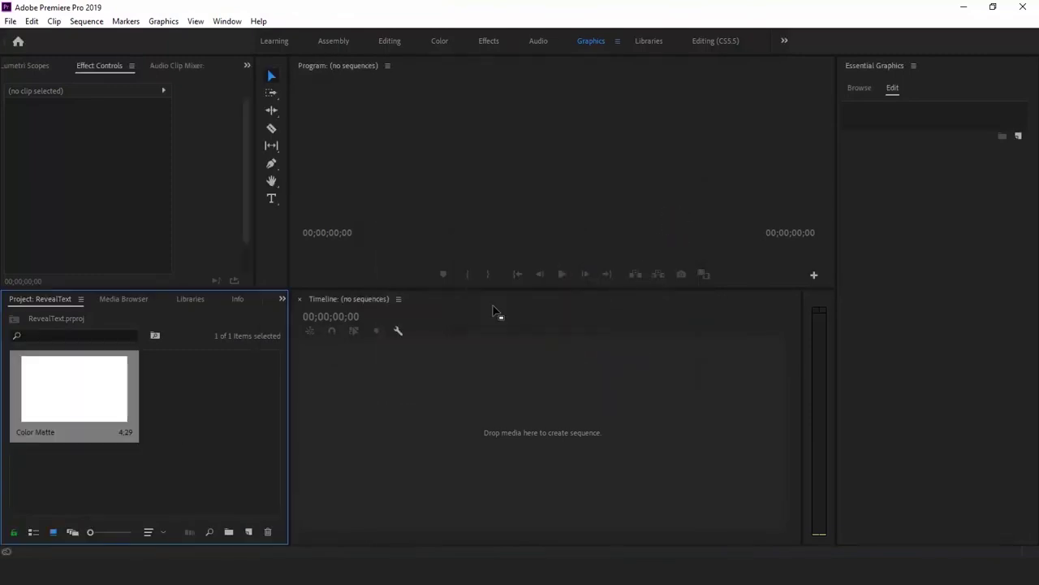
pyautogui.moveTo(116, 383)
pyautogui.mouseDown()
pyautogui.moveTo(94, 385)
pyautogui.moveTo(384, 375)
pyautogui.moveTo(430, 388)
pyautogui.mouseUp()
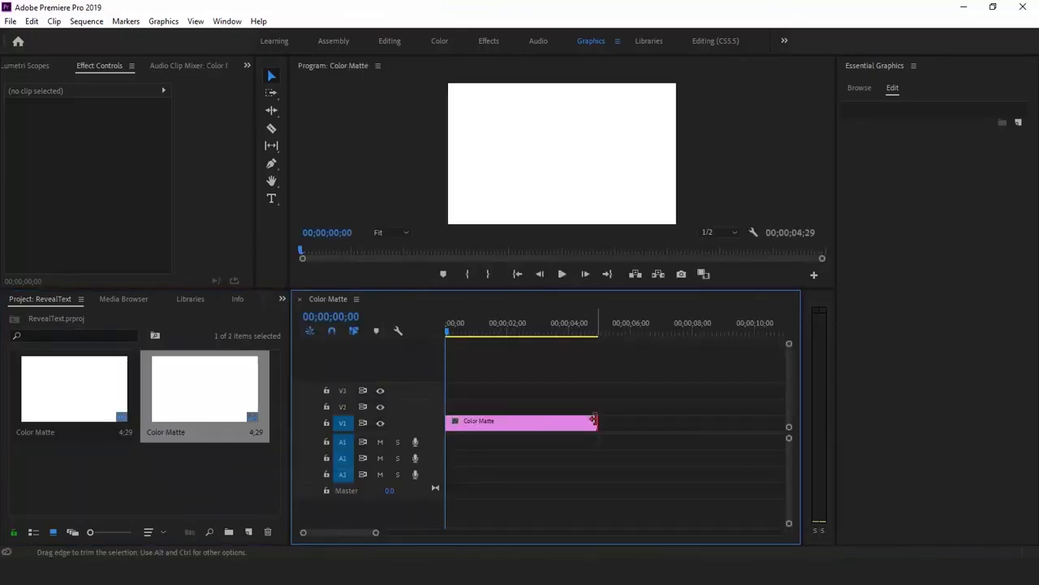
pyautogui.moveTo(593, 420); pyautogui.dragTo(687, 423)
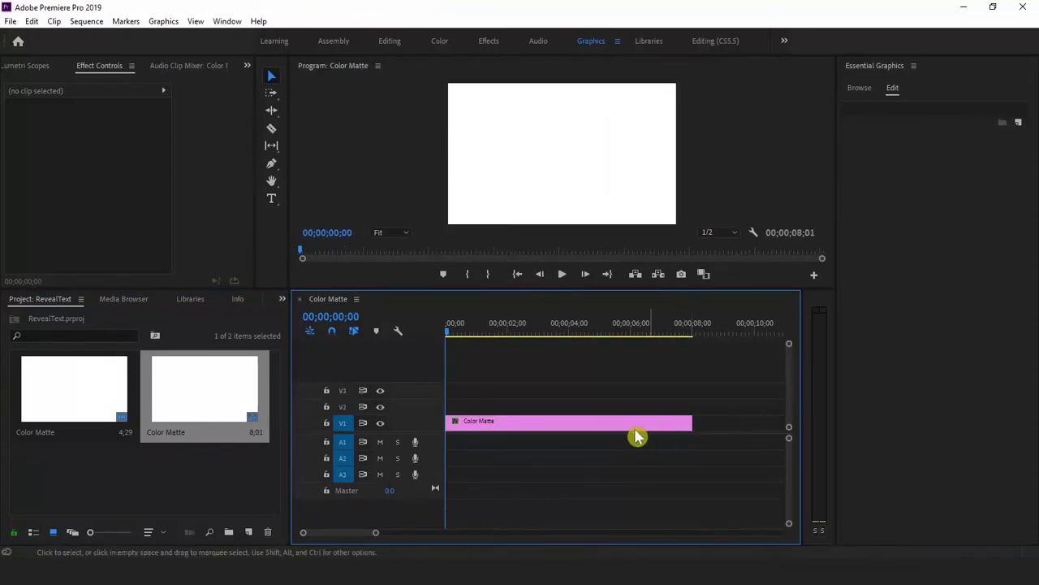
# Step: Add the title text 'Explore' near the top of the frame
pyautogui.click(271, 201)
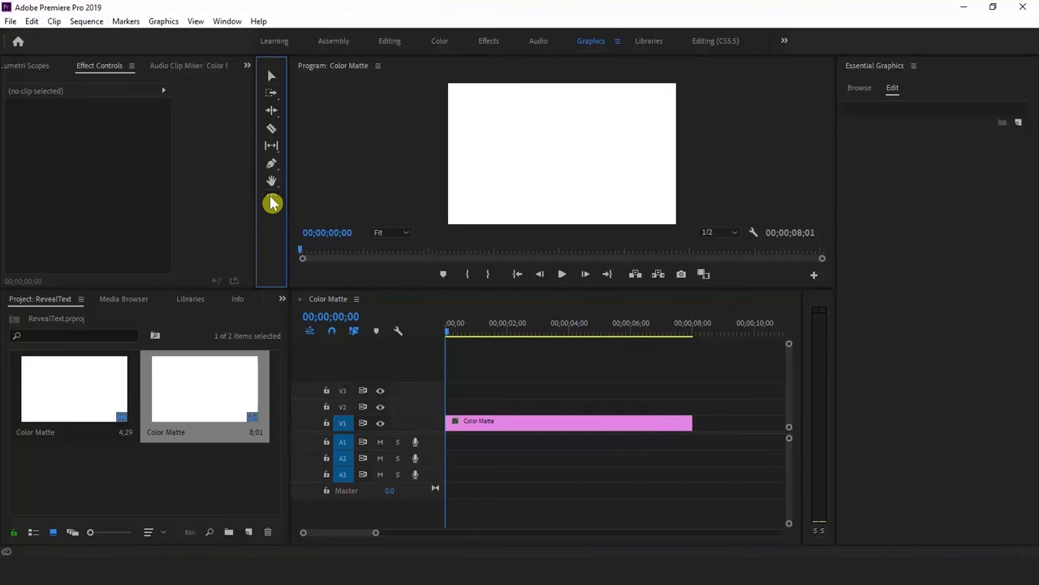
pyautogui.click(488, 134)
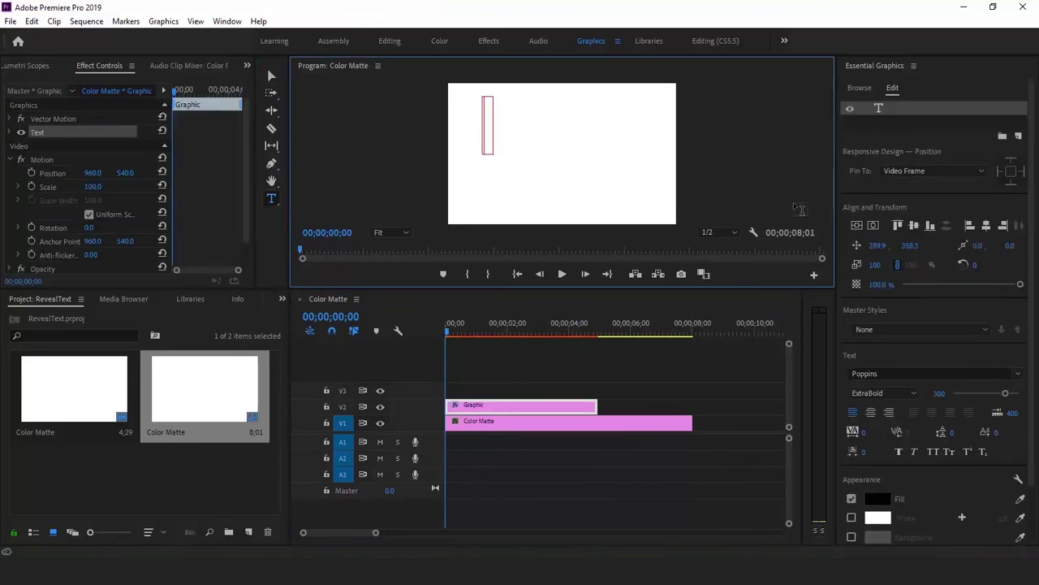
pyautogui.write('explore')
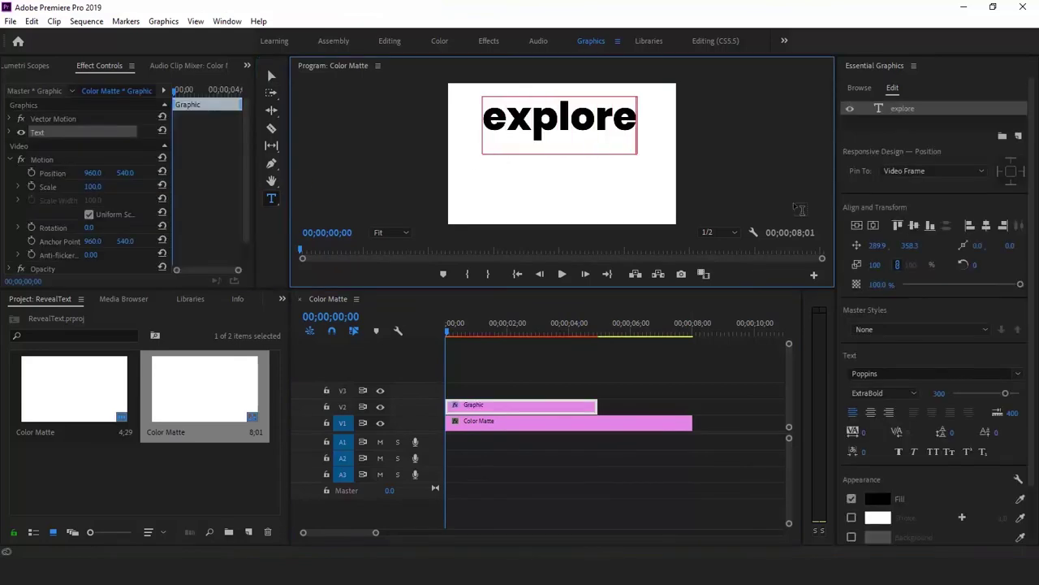
pyautogui.press('Home')
pyautogui.hotkey('shift', 'Right')
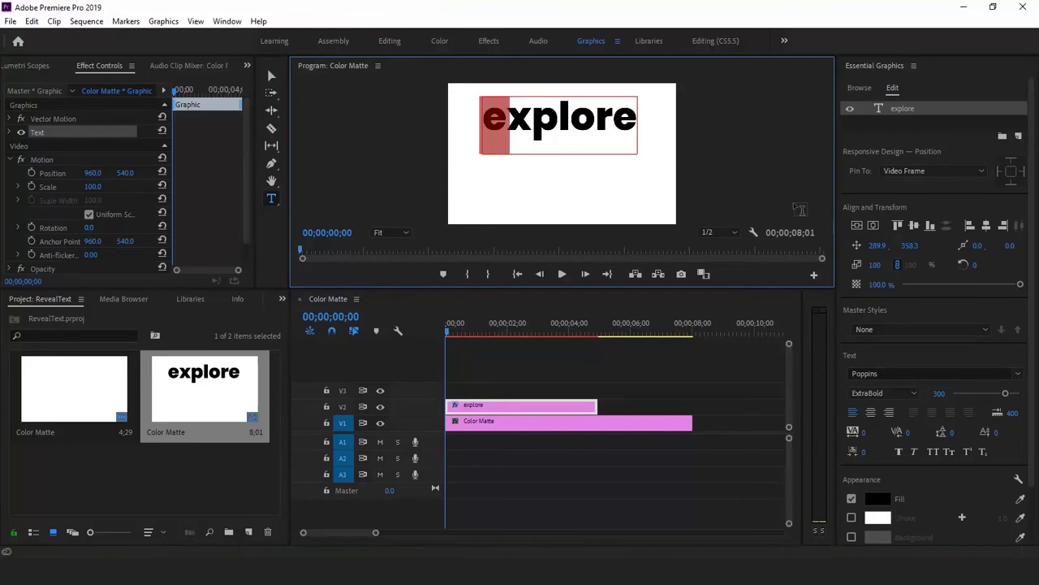
pyautogui.write('E')
pyautogui.click(271, 75)
pyautogui.click(508, 397)
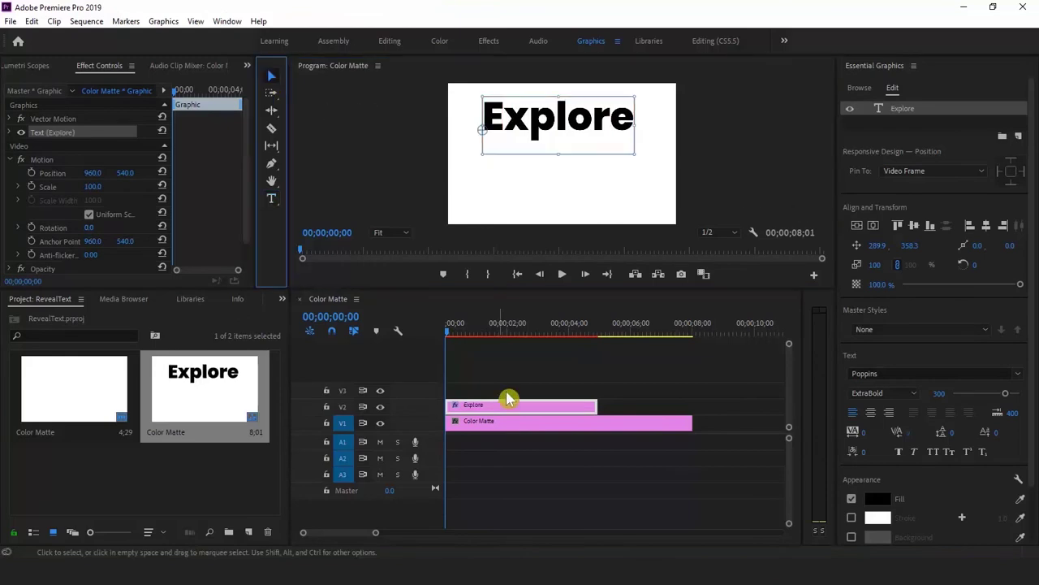
# Step: Add 'Magic' as a second title line below Explore
pyautogui.click(271, 199)
pyautogui.click(507, 177)
pyautogui.write('ma')
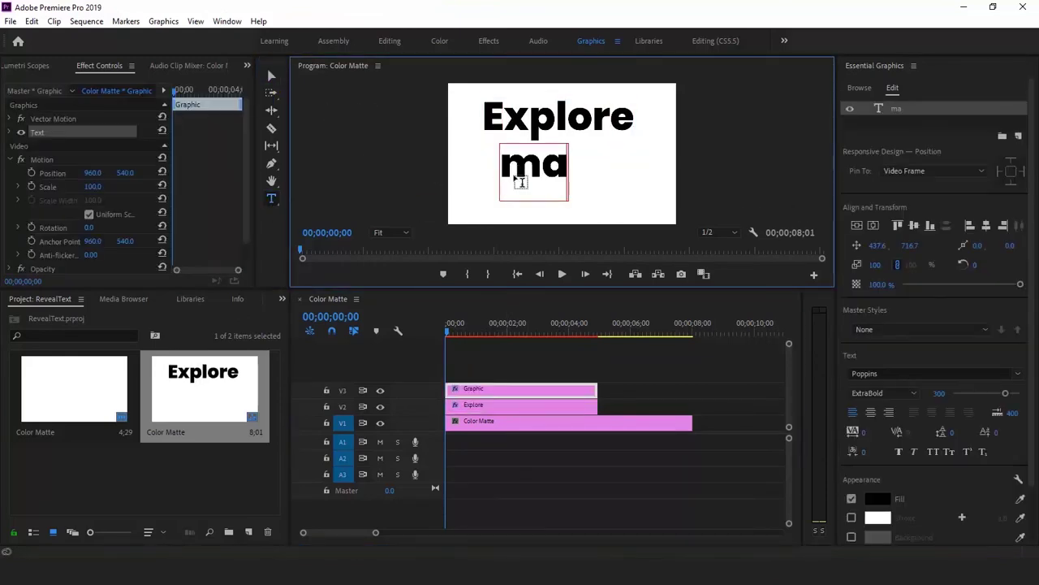
pyautogui.write('gic')
pyautogui.moveTo(535, 163); pyautogui.dragTo(501, 162)
pyautogui.write('M')
pyautogui.click(271, 76)
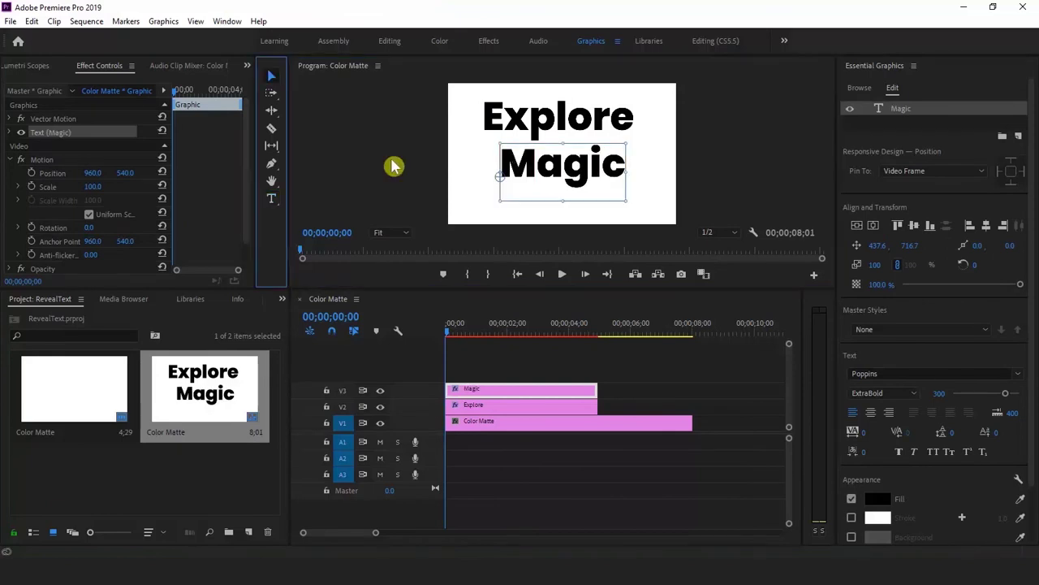
pyautogui.click(593, 405)
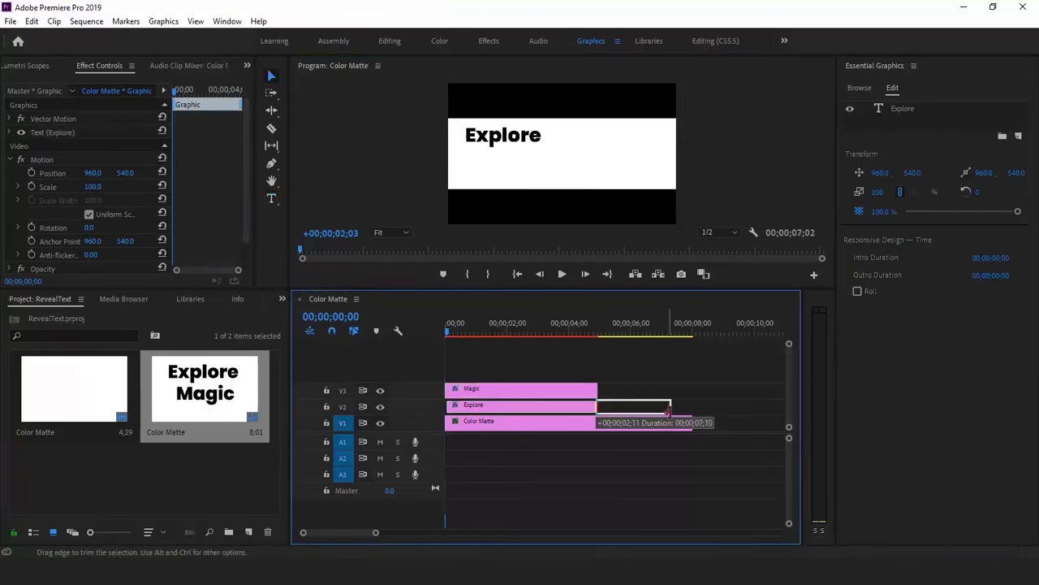
# Step: Extend the Explore and Magic clips to the matte's 8-second length and enlarge Explore's font
pyautogui.moveTo(604, 412); pyautogui.dragTo(692, 407)
pyautogui.moveTo(598, 390); pyautogui.dragTo(692, 390)
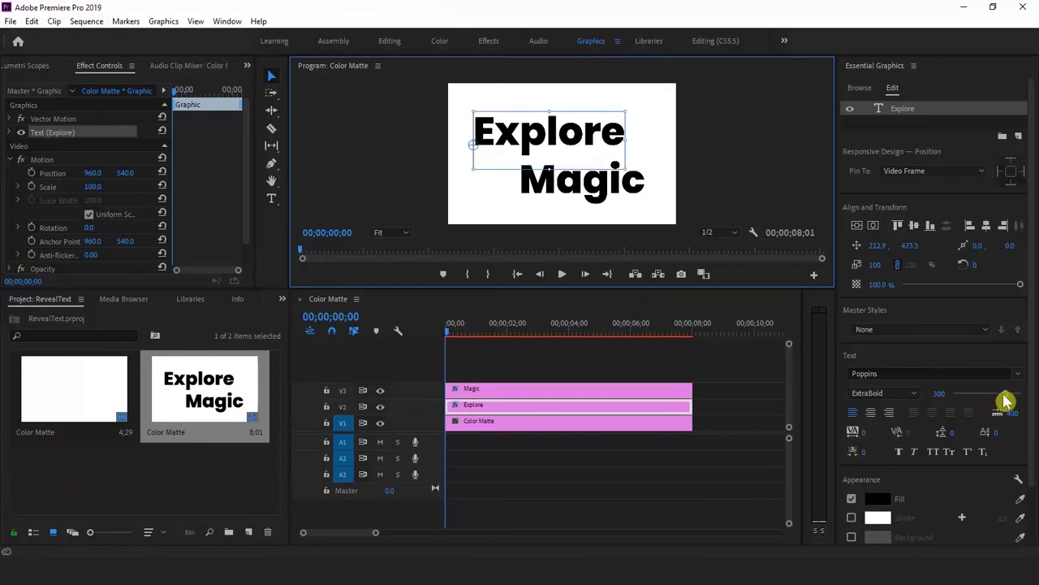
pyautogui.moveTo(1005, 398); pyautogui.dragTo(1006, 396)
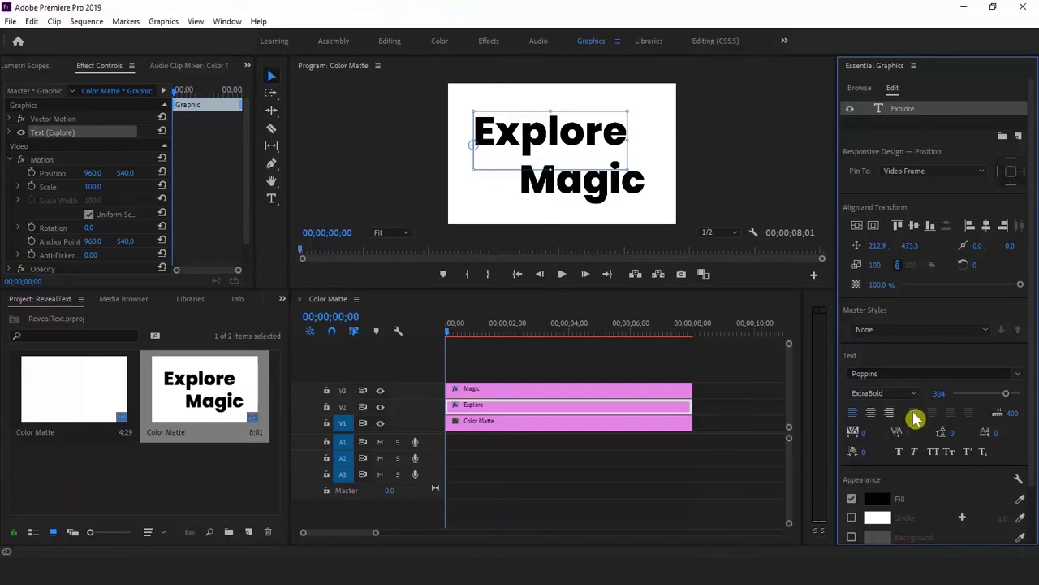
pyautogui.click(723, 154)
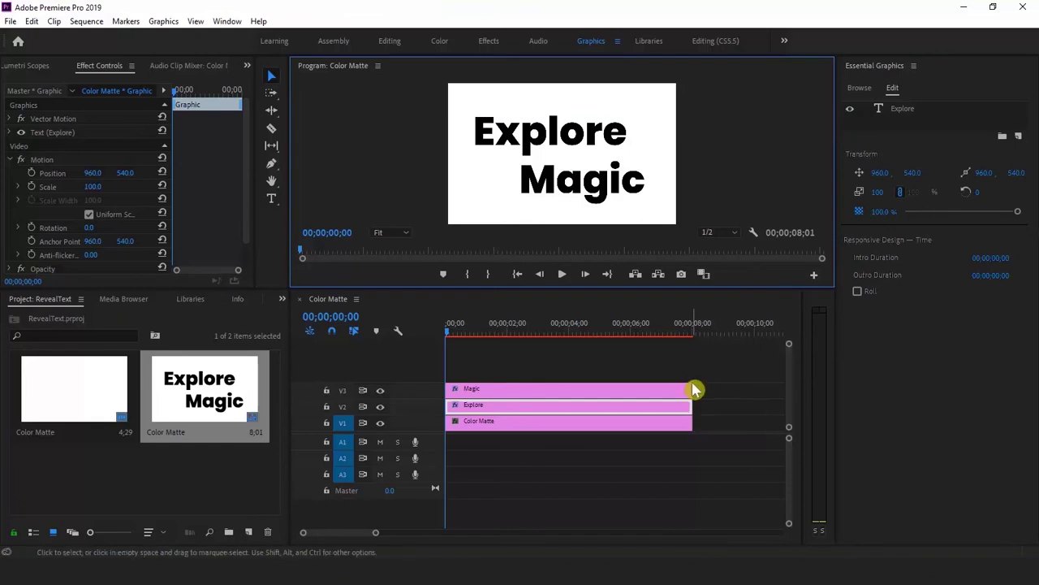
pyautogui.keyDown('shift'); pyautogui.click(515, 388); pyautogui.keyUp('shift')
pyautogui.moveTo(515, 389); pyautogui.dragTo(513, 380)
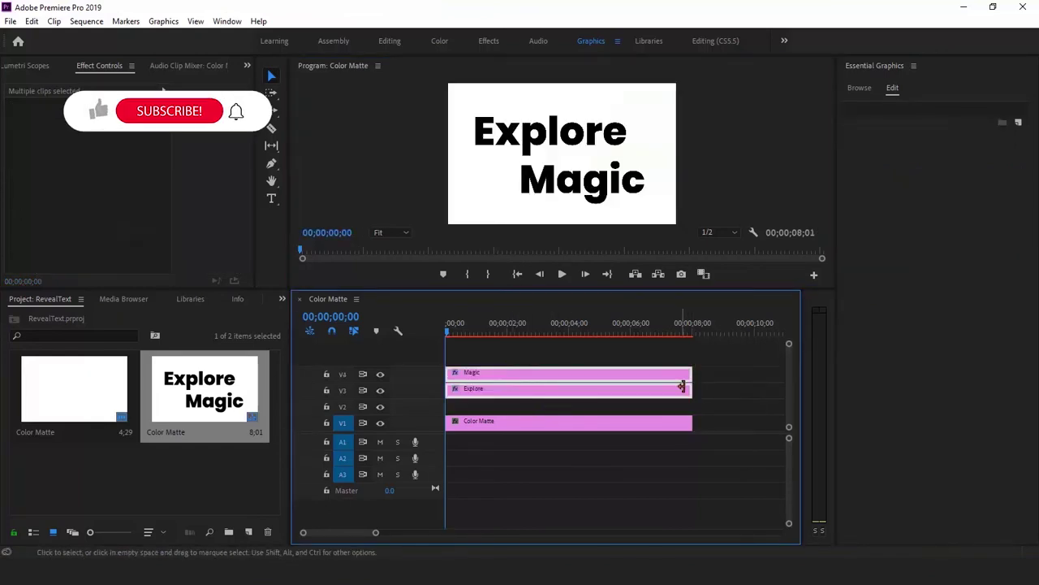
pyautogui.click(669, 353)
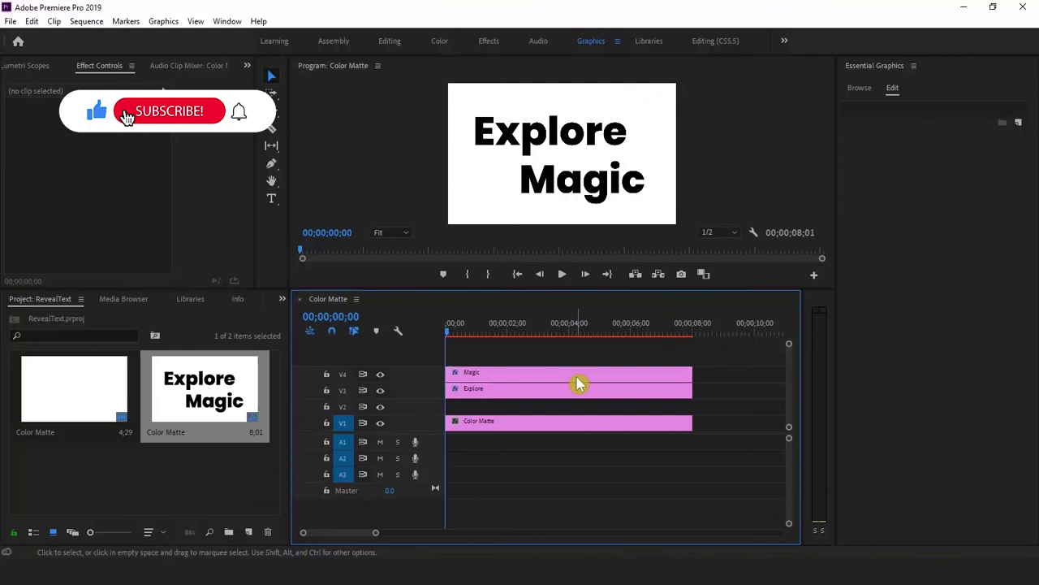
pyautogui.moveTo(576, 373); pyautogui.dragTo(544, 357)
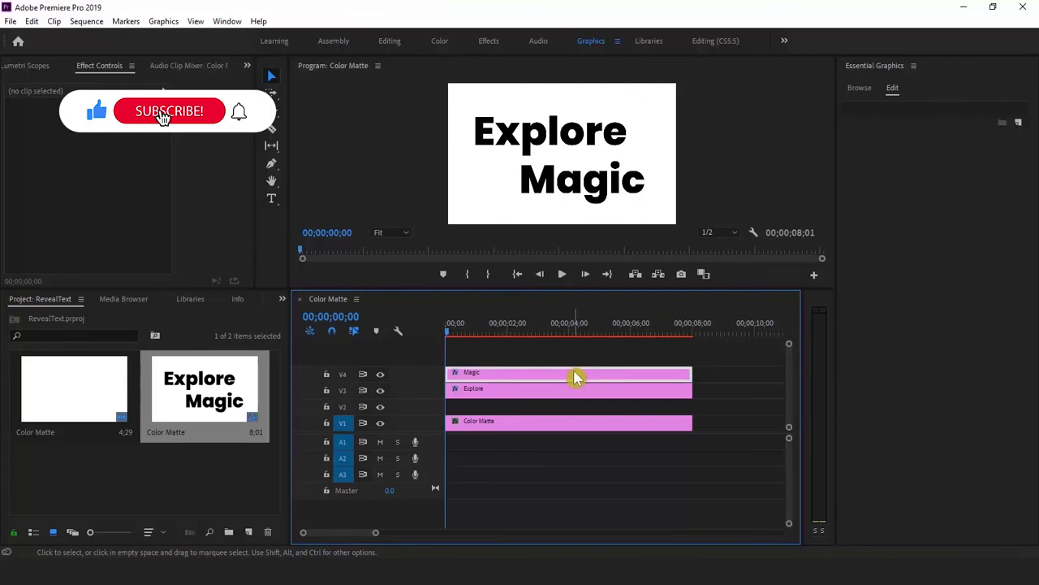
pyautogui.click(519, 391)
pyautogui.click(518, 360)
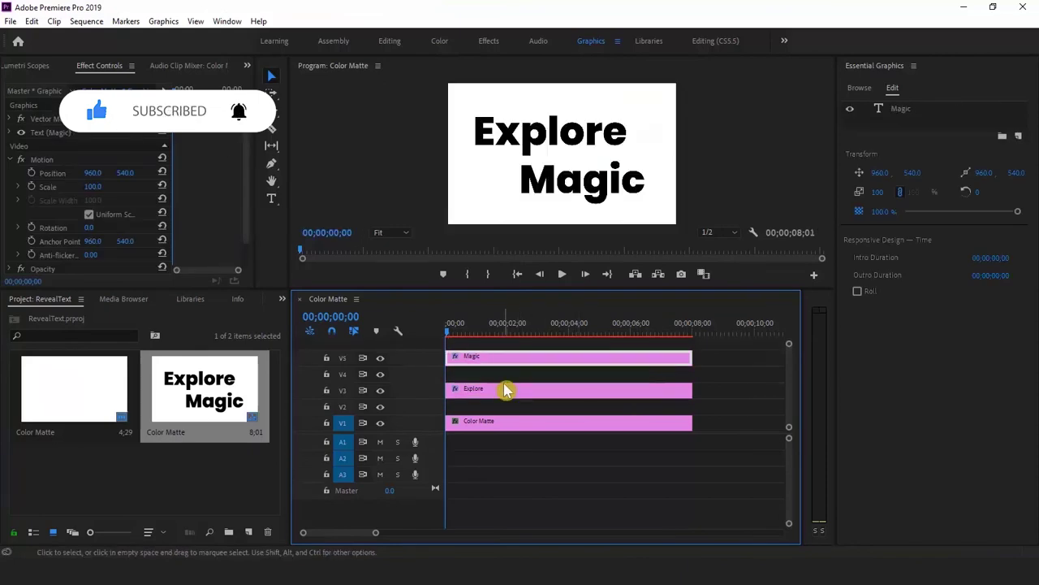
pyautogui.click(505, 396)
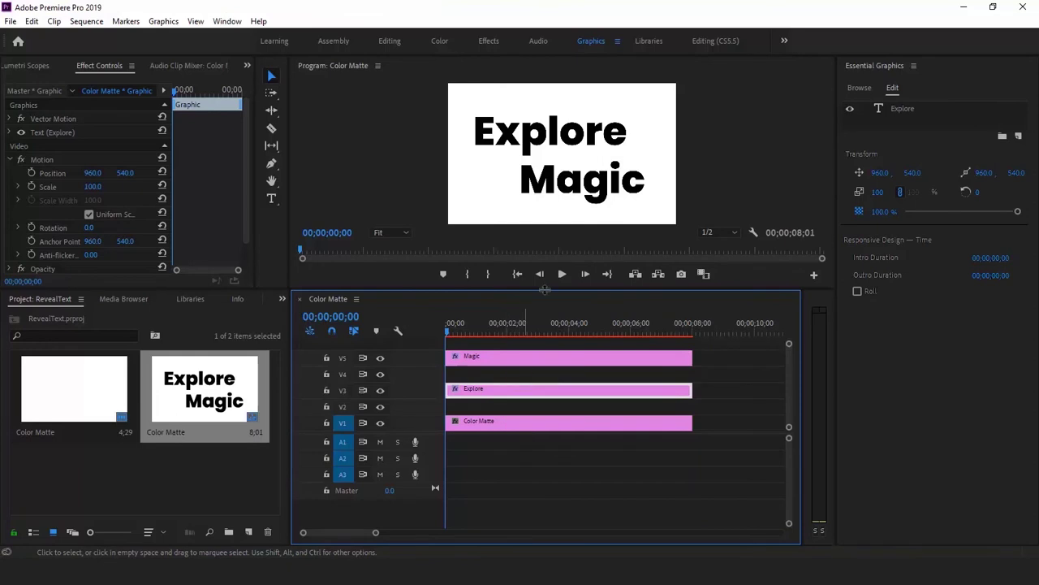
# Step: Browse the installed motion graphics templates, such as Transition 02 and 08, in Essential Graphics
pyautogui.click(858, 91)
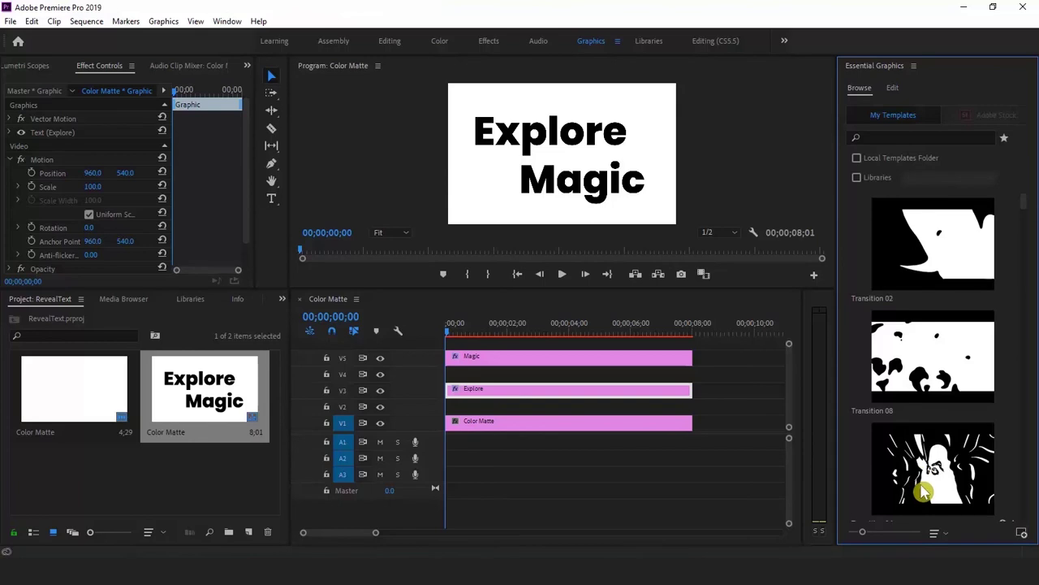
# Step: Drop Transition 06 on V2 and Transition 08 on V4, stretching both to the title clips' length
pyautogui.moveTo(924, 492); pyautogui.dragTo(446, 411)
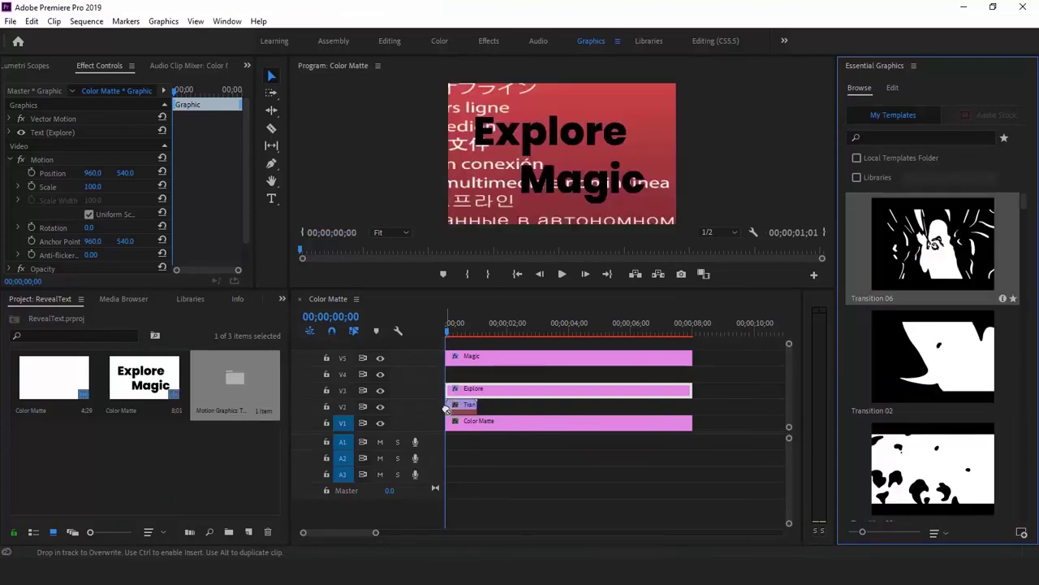
pyautogui.moveTo(947, 482); pyautogui.dragTo(455, 388)
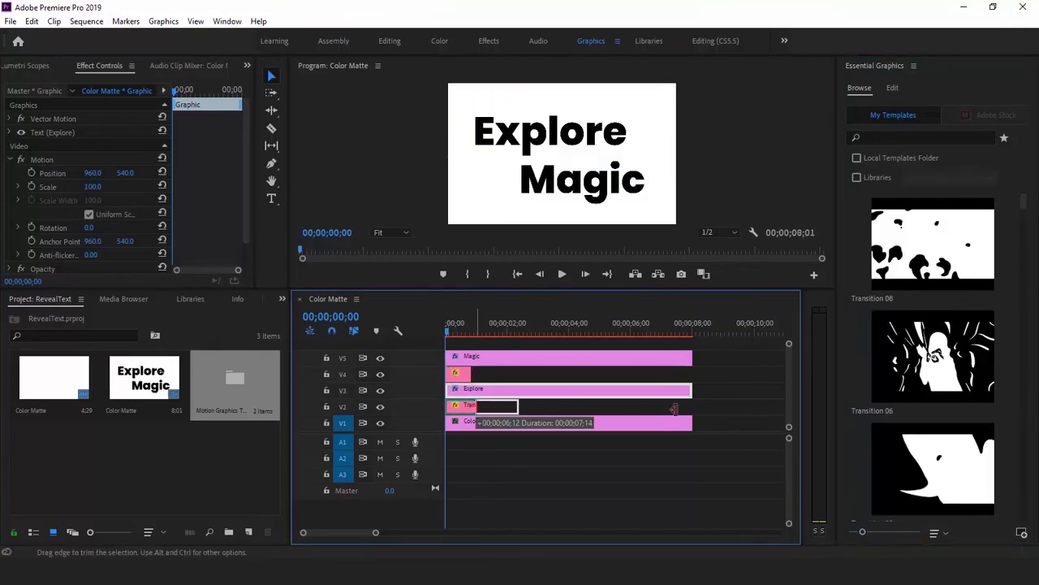
pyautogui.moveTo(617, 416); pyautogui.dragTo(687, 408)
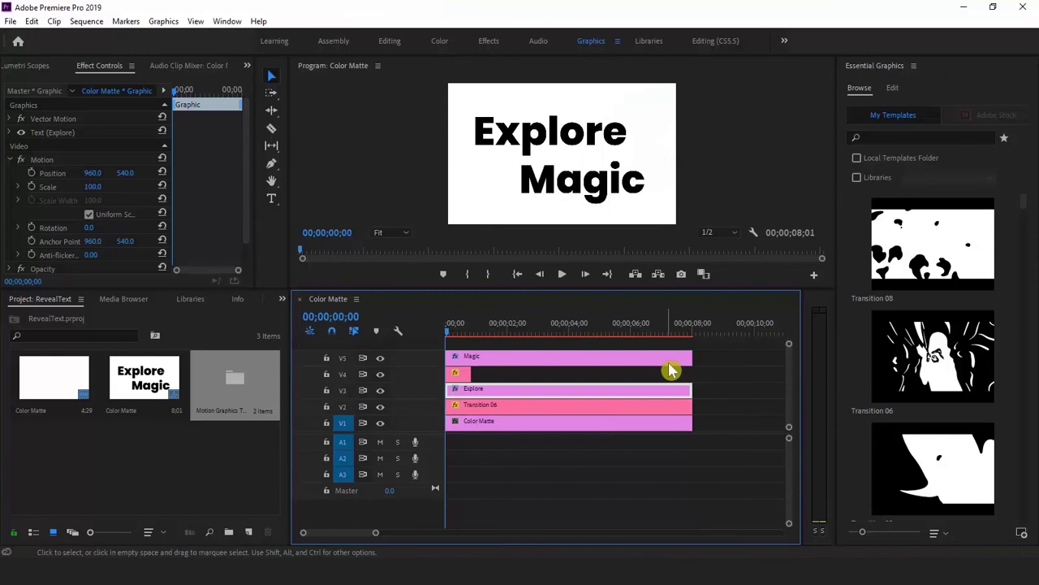
pyautogui.click(462, 373)
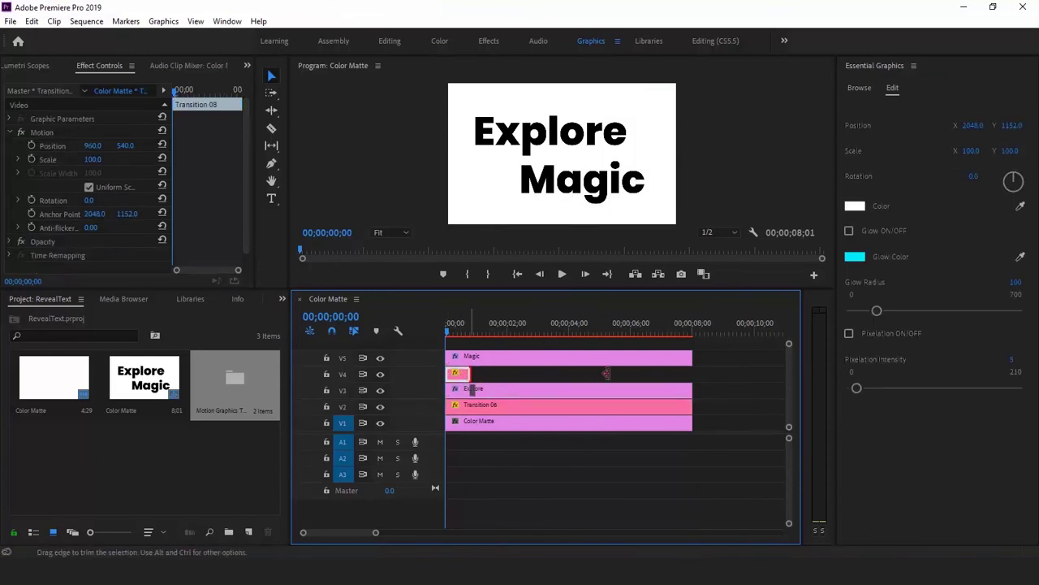
pyautogui.moveTo(606, 372); pyautogui.dragTo(691, 372)
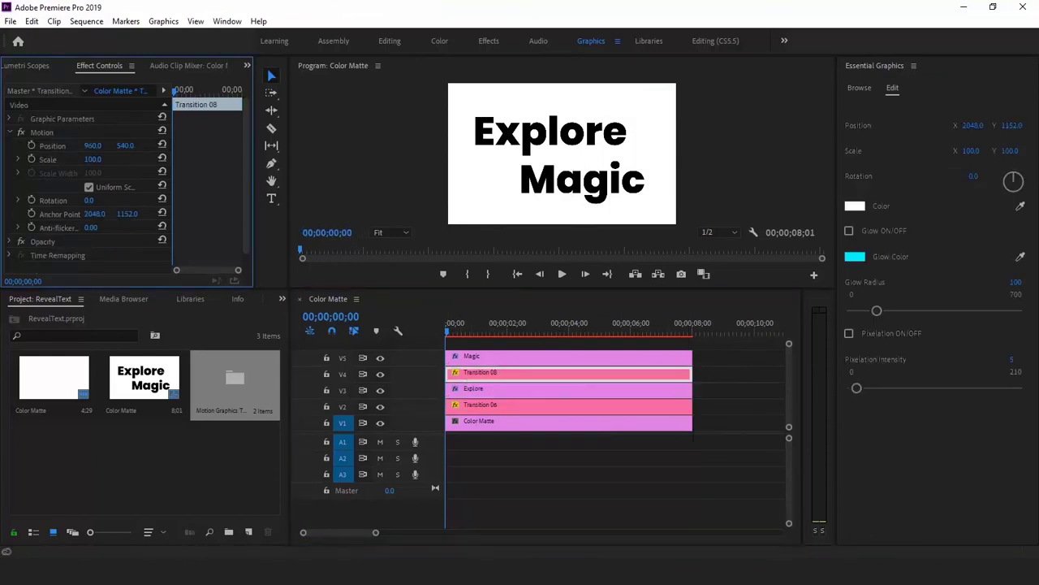
# Step: Apply Track Matte Key from Video Effects > Keying to the Transition 06 and Transition 08 clips
pyautogui.click(489, 42)
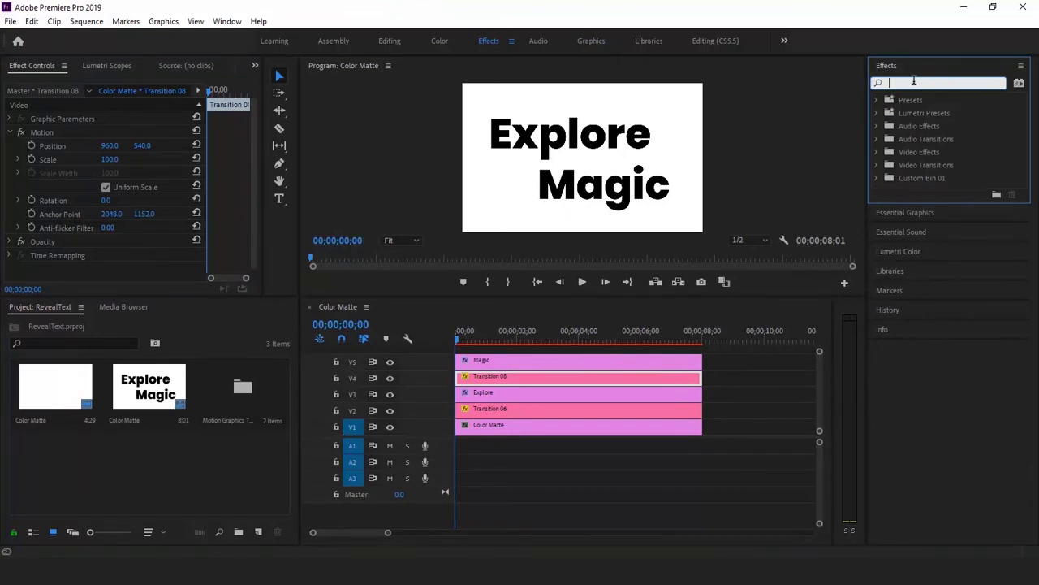
pyautogui.click(879, 155)
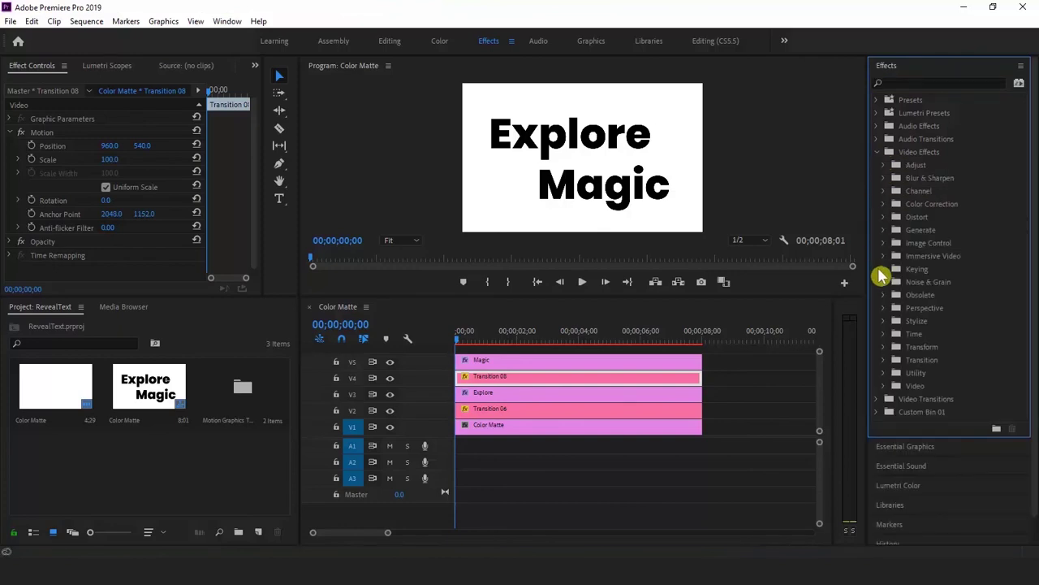
pyautogui.click(882, 270)
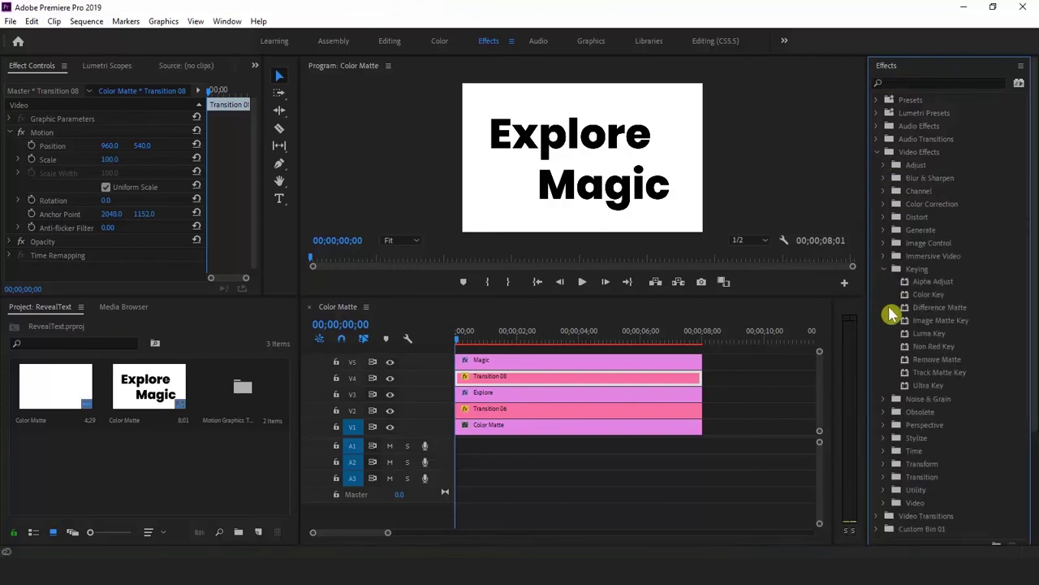
pyautogui.click(926, 374)
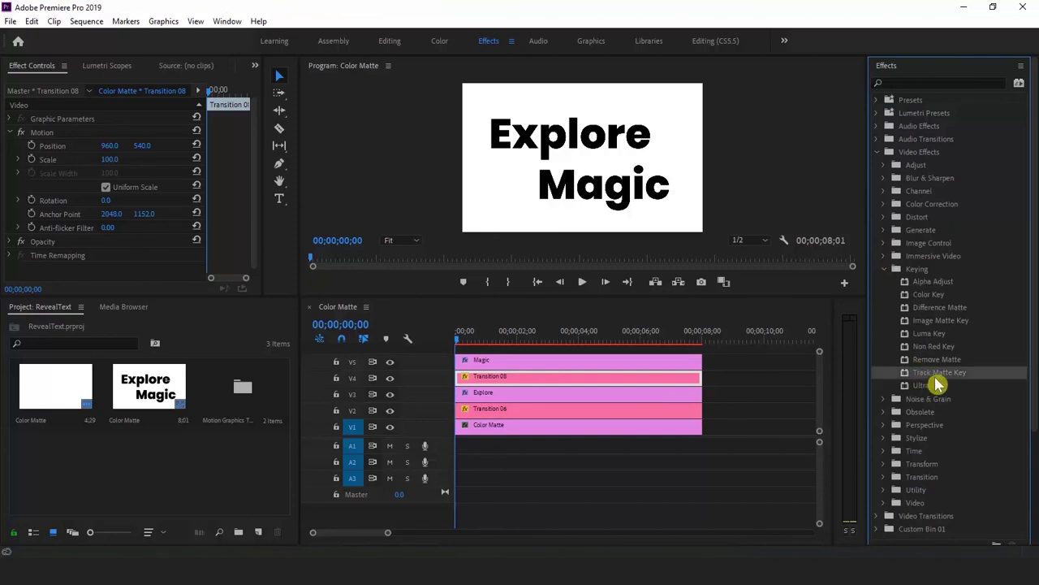
pyautogui.moveTo(940, 380); pyautogui.dragTo(683, 413)
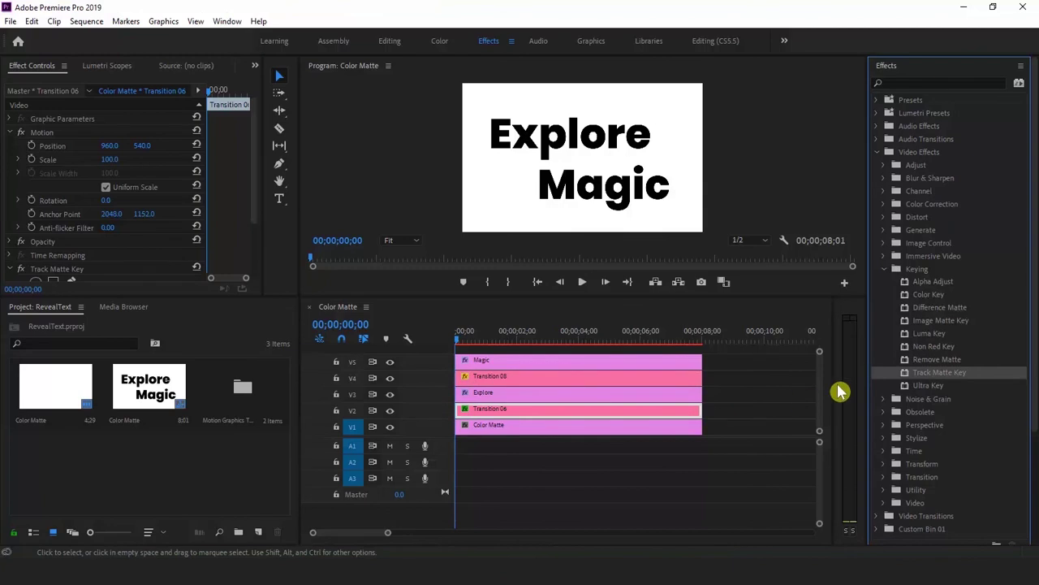
pyautogui.moveTo(927, 378); pyautogui.dragTo(691, 385)
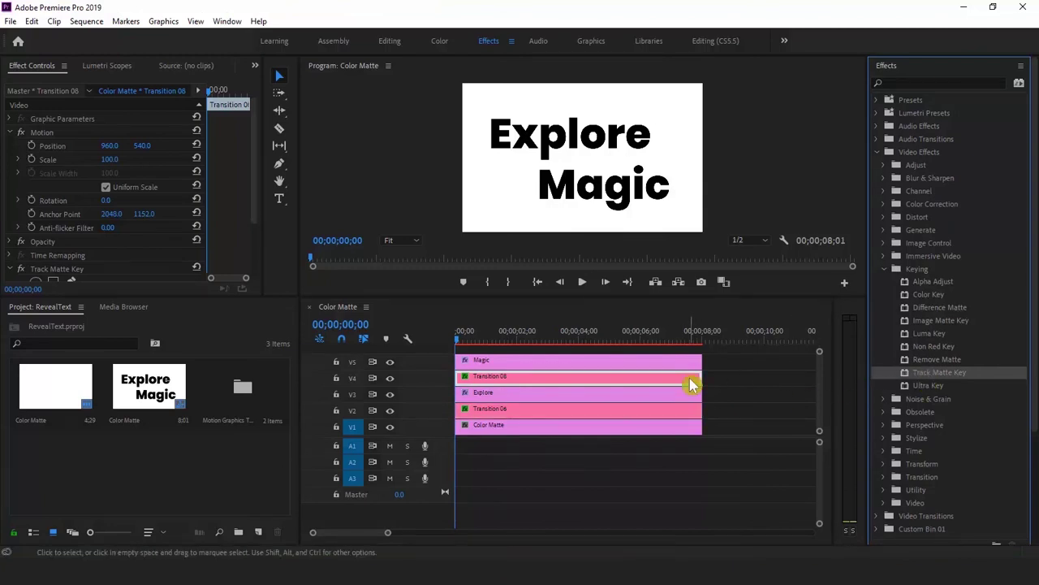
pyautogui.moveTo(691, 377)
pyautogui.click(690, 408)
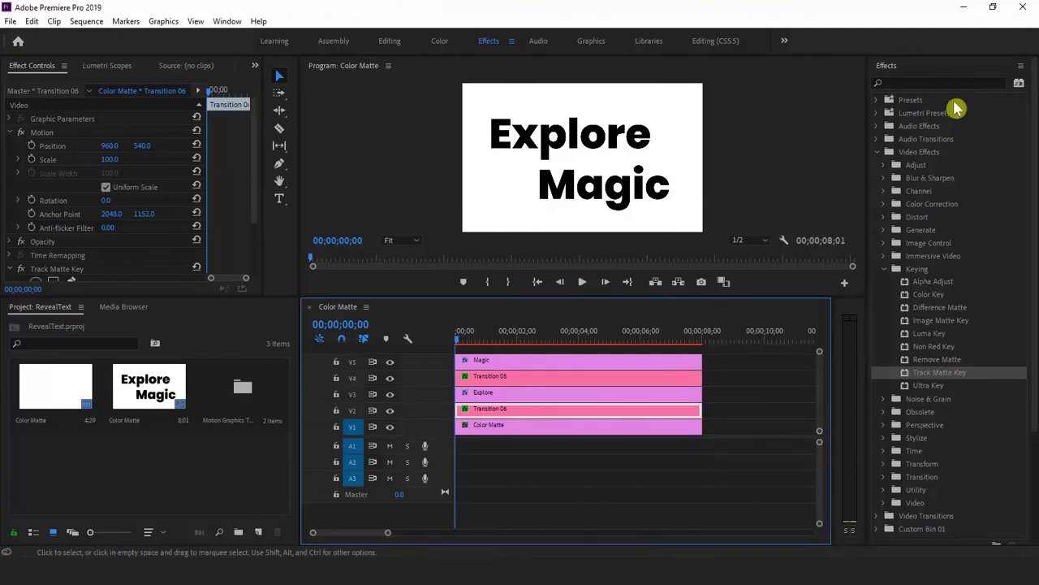
# Step: Color Transition 06 red and Transition 08 blue in Essential Graphics
pyautogui.click(591, 42)
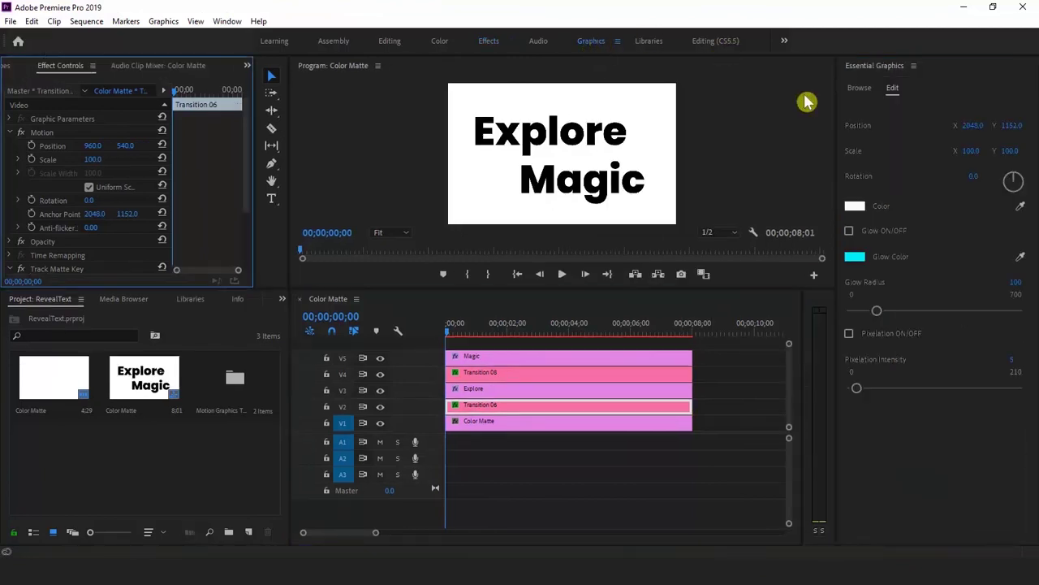
pyautogui.click(855, 207)
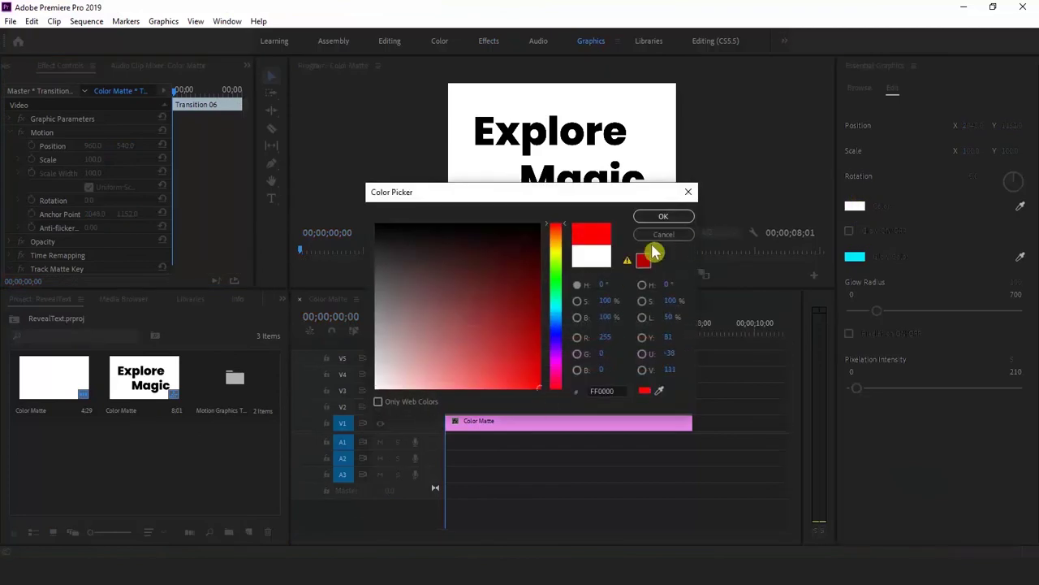
pyautogui.click(661, 217)
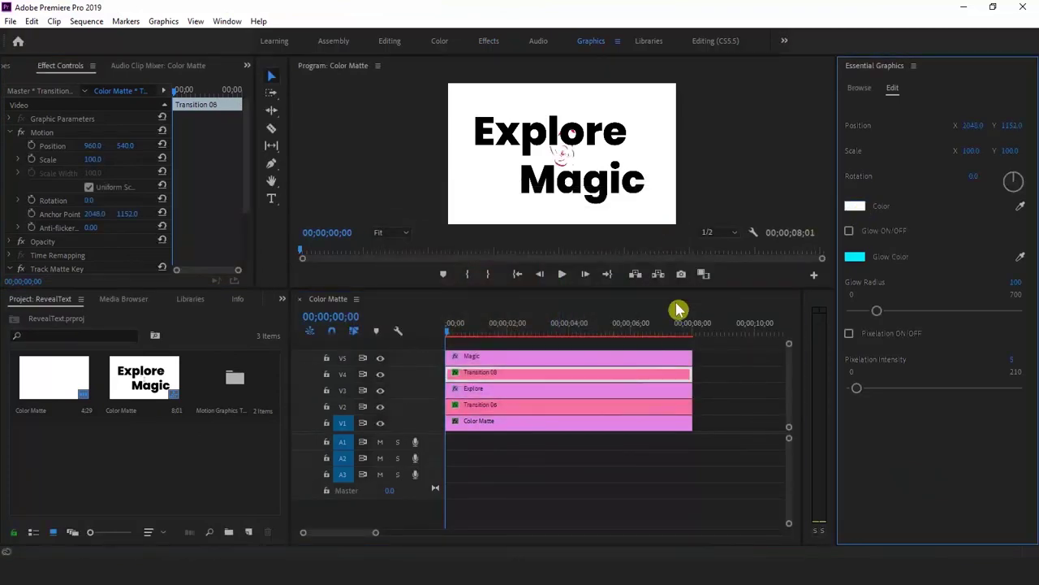
pyautogui.click(863, 209)
pyautogui.click(544, 337)
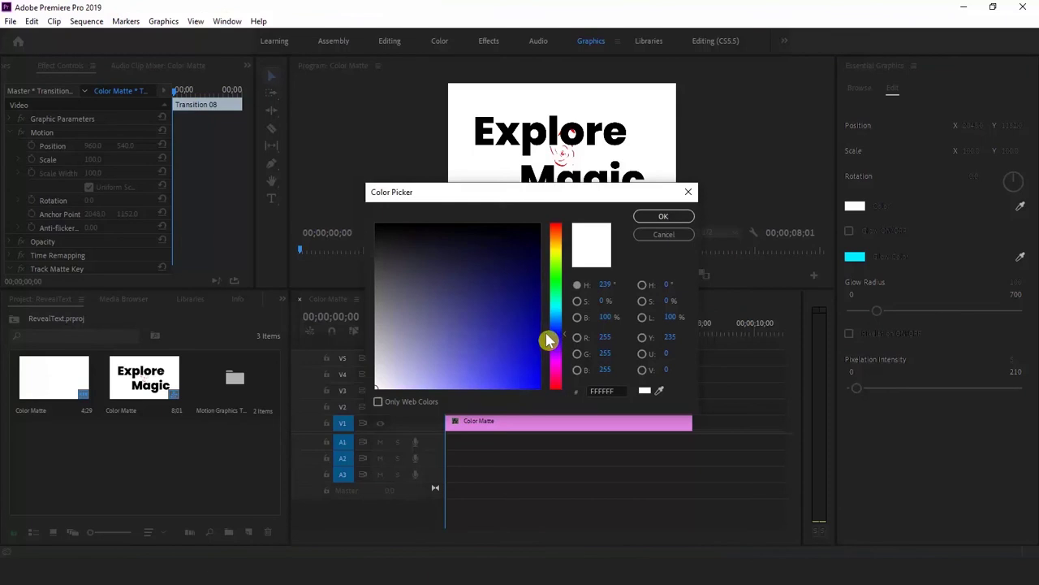
pyautogui.click(662, 217)
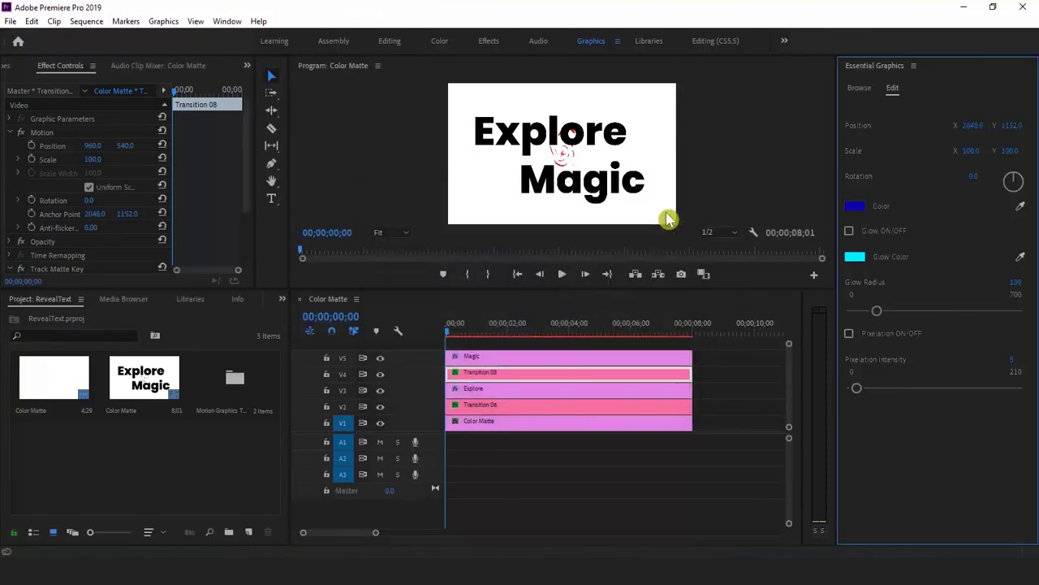
# Step: Turn on the transition glow and hide the V4 and V5 tracks so only Explore shows
pyautogui.click(848, 232)
pyautogui.click(624, 409)
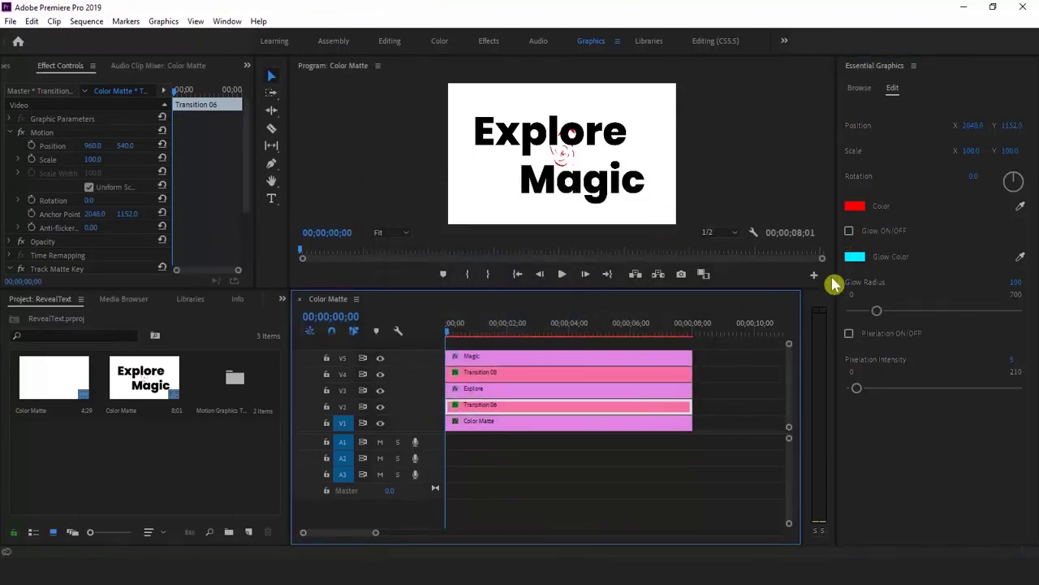
pyautogui.click(380, 357)
pyautogui.click(380, 374)
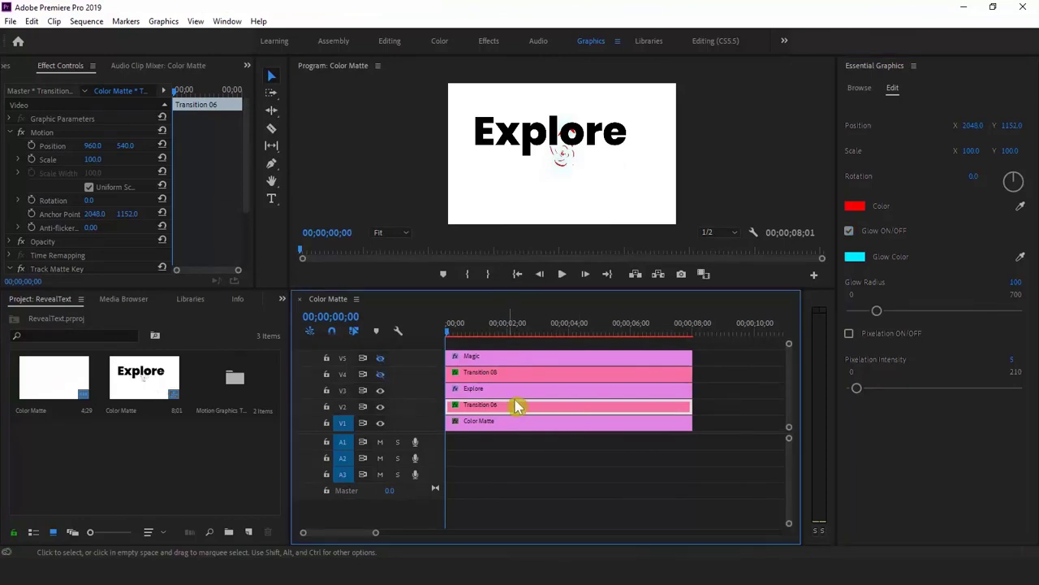
# Step: Reposition and shrink the red Transition 06 so it sits around Explore
pyautogui.click(93, 160)
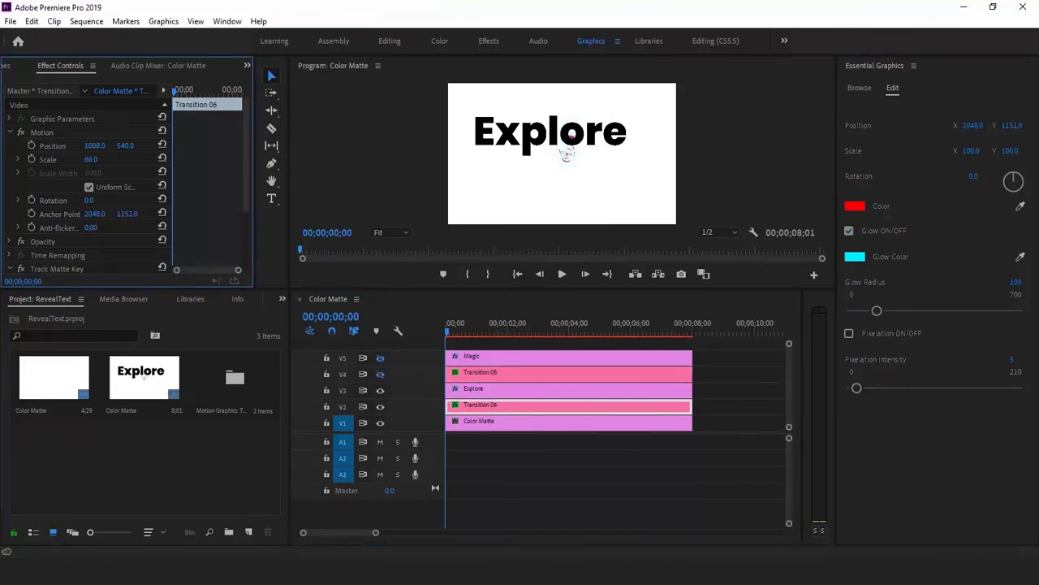
pyautogui.moveTo(93, 146)
pyautogui.mouseDown()
pyautogui.moveTo(82, 145)
pyautogui.moveTo(142, 145)
pyautogui.mouseUp()
pyautogui.moveTo(448, 331)
pyautogui.mouseDown()
pyautogui.moveTo(540, 332)
pyautogui.moveTo(675, 379)
pyautogui.mouseUp()
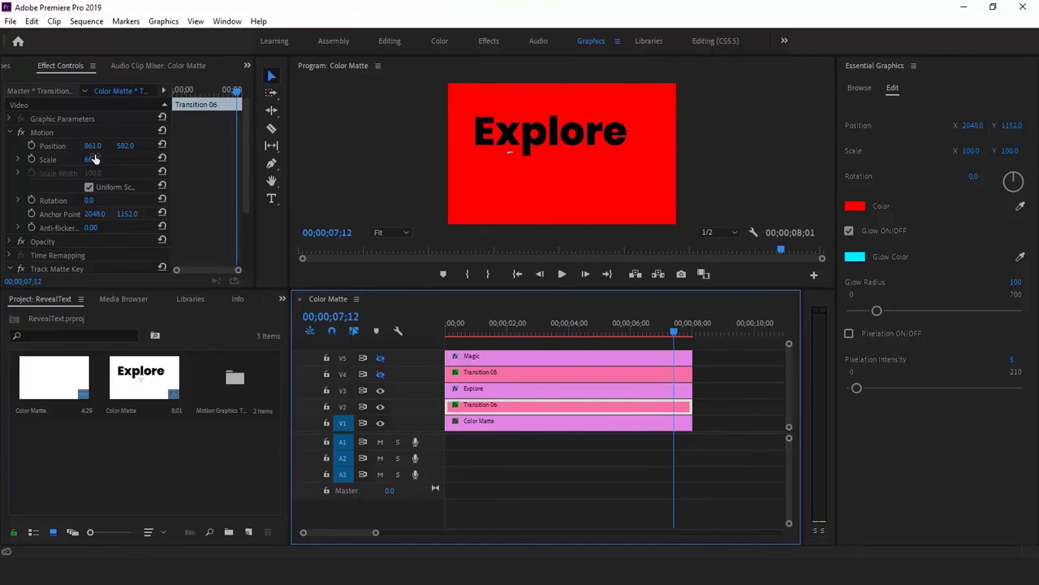
pyautogui.moveTo(90, 159)
pyautogui.mouseDown()
pyautogui.moveTo(57, 159)
pyautogui.moveTo(96, 159)
pyautogui.moveTo(98, 146)
pyautogui.mouseUp()
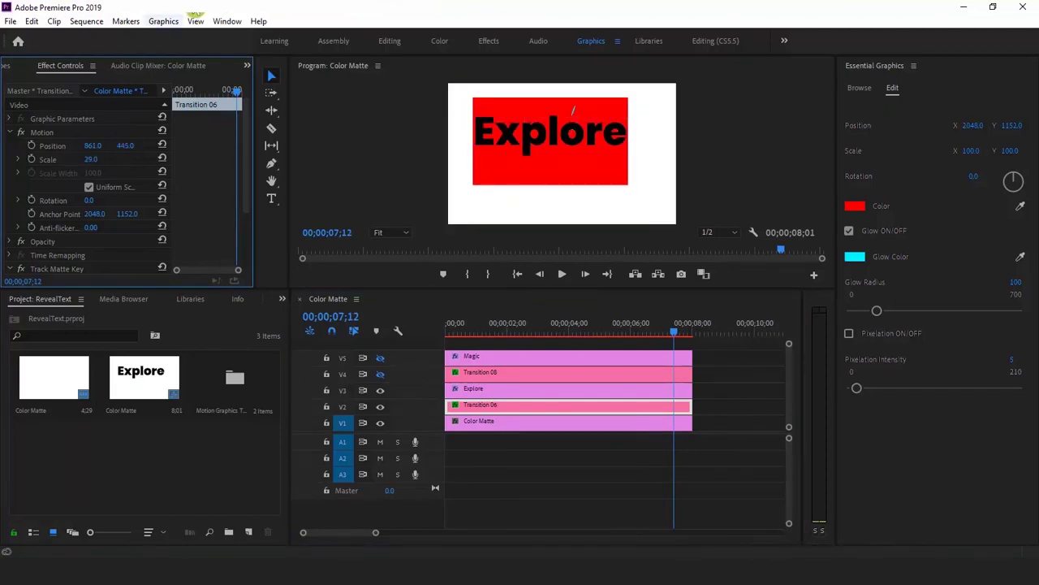
pyautogui.moveTo(677, 337)
pyautogui.mouseDown()
pyautogui.moveTo(448, 343)
pyautogui.moveTo(397, 332)
pyautogui.mouseUp()
# Step: Move the blue Transition 08 down over Magic and scale it to 28
pyautogui.click(679, 333)
pyautogui.click(682, 372)
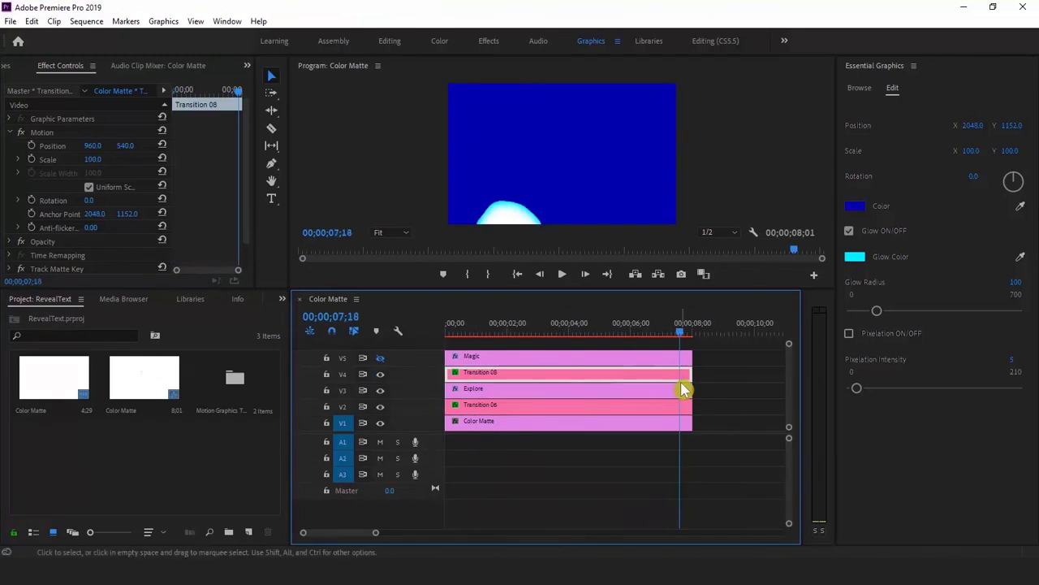
pyautogui.moveTo(598, 333); pyautogui.dragTo(618, 333)
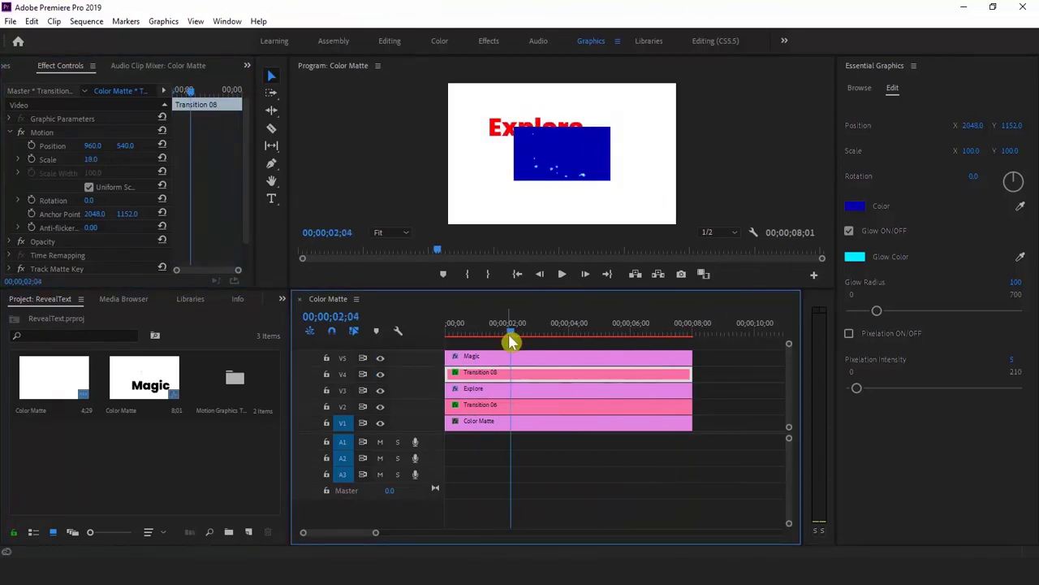
pyautogui.moveTo(125, 146); pyautogui.dragTo(155, 145)
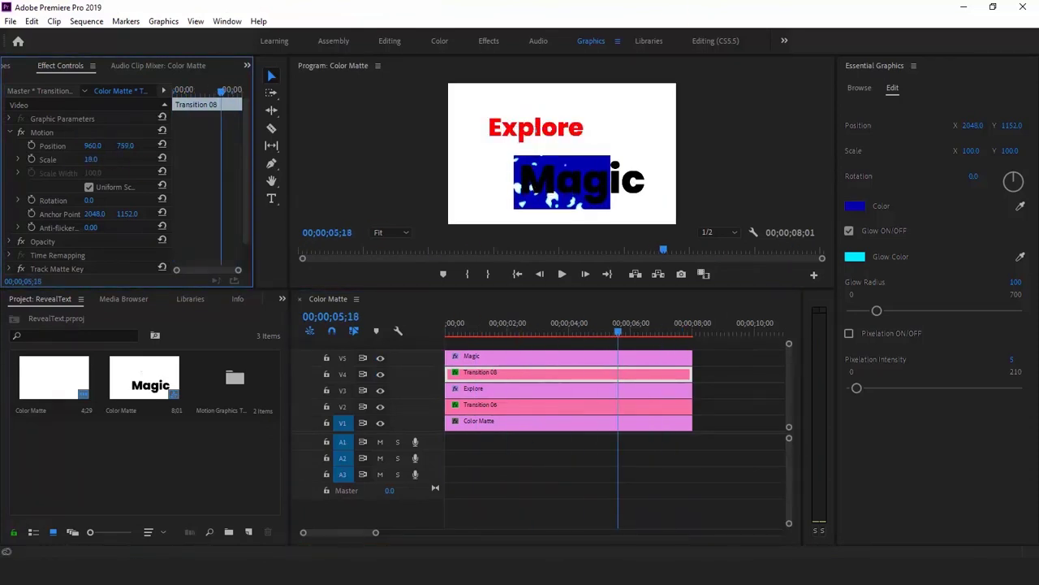
pyautogui.moveTo(90, 159)
pyautogui.mouseDown()
pyautogui.moveTo(102, 159)
pyautogui.moveTo(95, 152)
pyautogui.mouseUp()
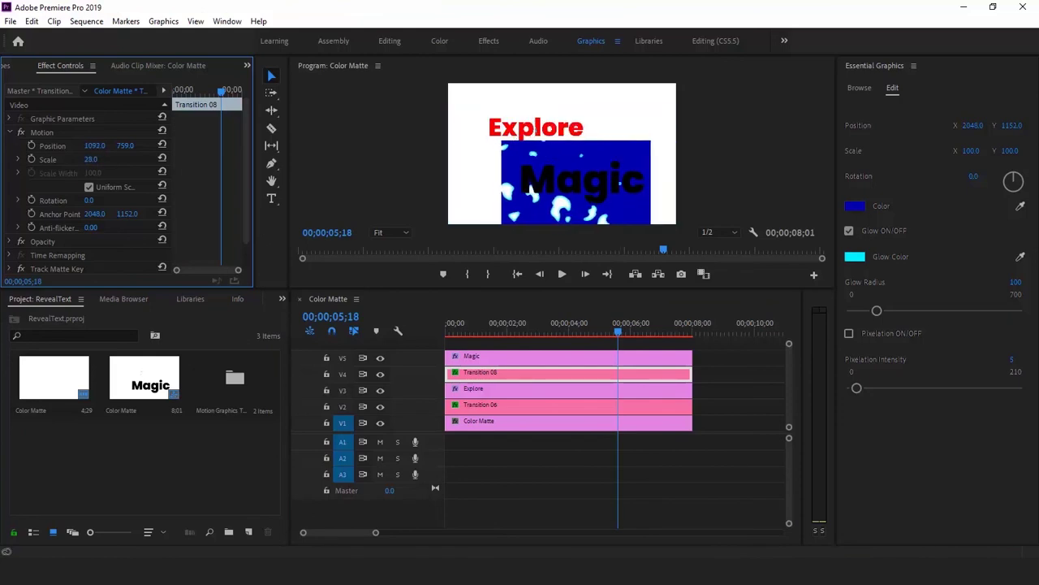
pyautogui.click(641, 348)
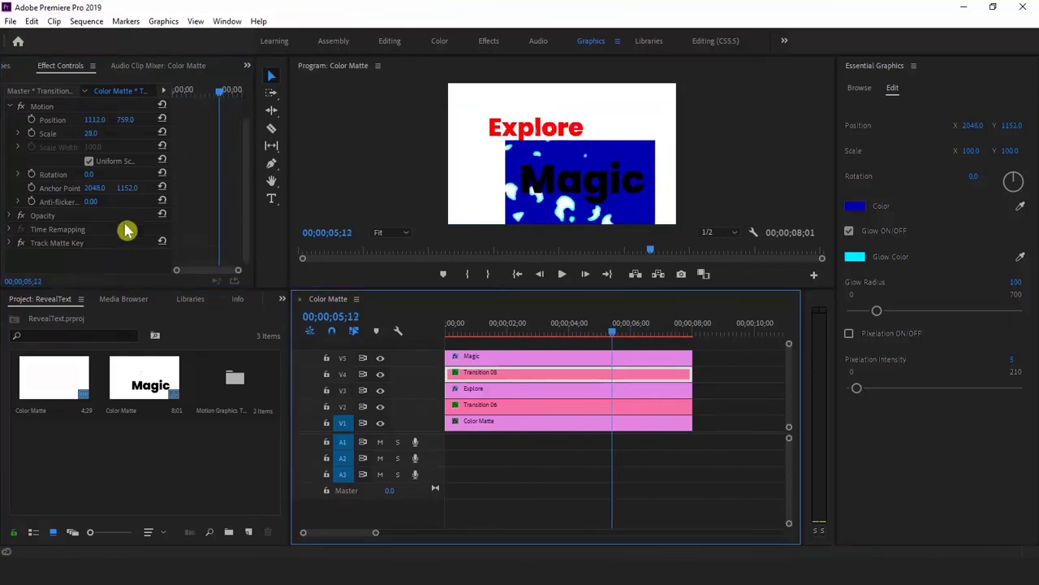
# Step: Bring up Transition 06's Track Matte Key settings in Effect Controls
pyautogui.scroll(-1, 117, 185)
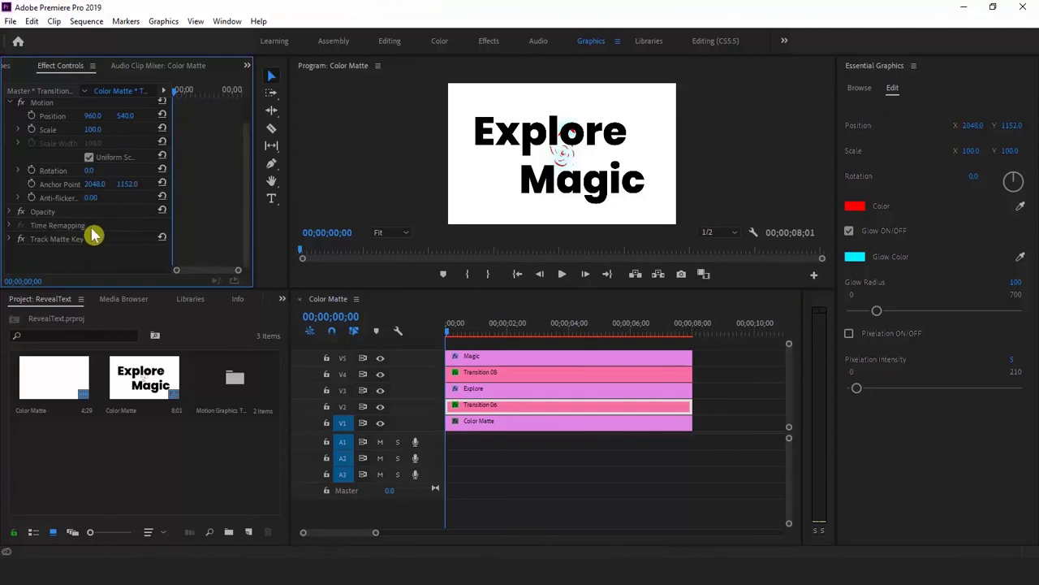
pyautogui.click(56, 241)
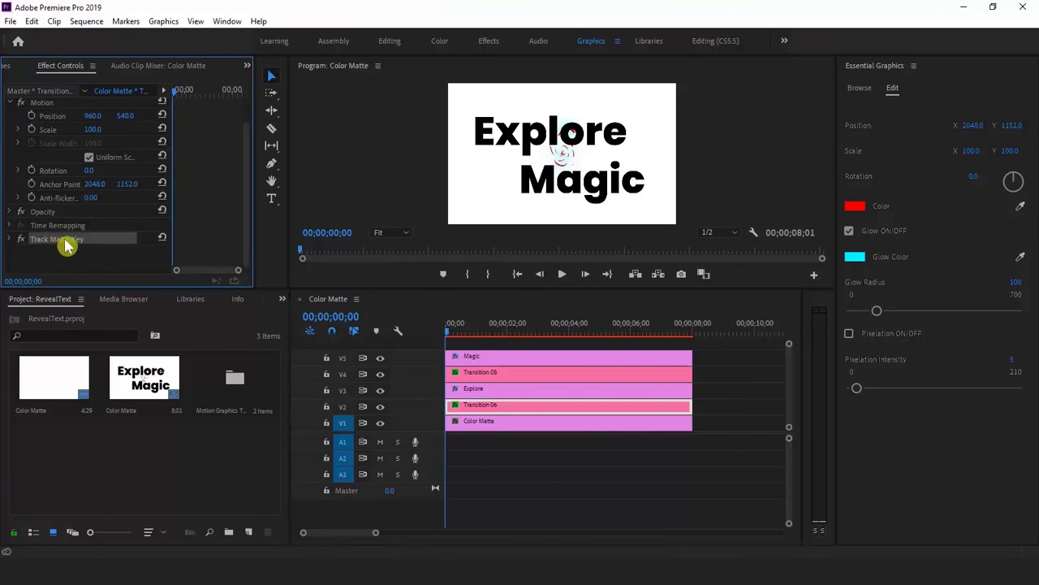
pyautogui.click(457, 406)
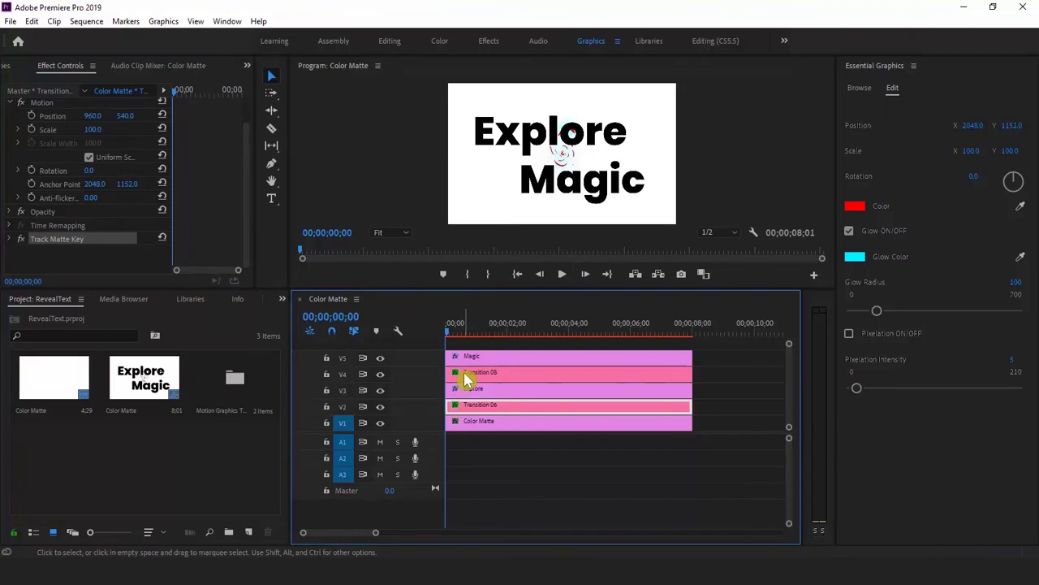
pyautogui.click(467, 378)
pyautogui.scroll(-1, 97, 239)
pyautogui.scroll(-1, 97, 246)
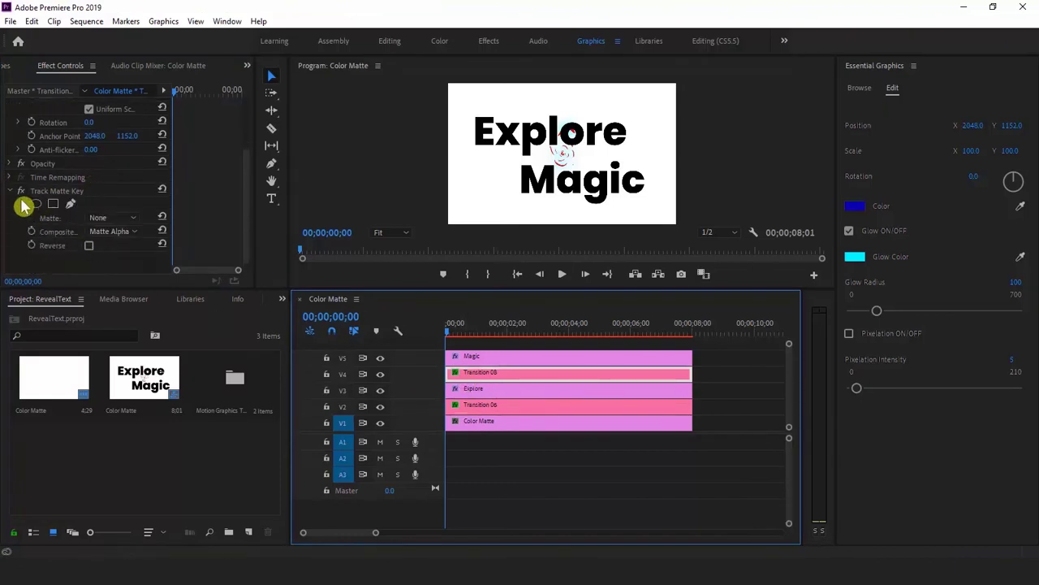
pyautogui.click(12, 194)
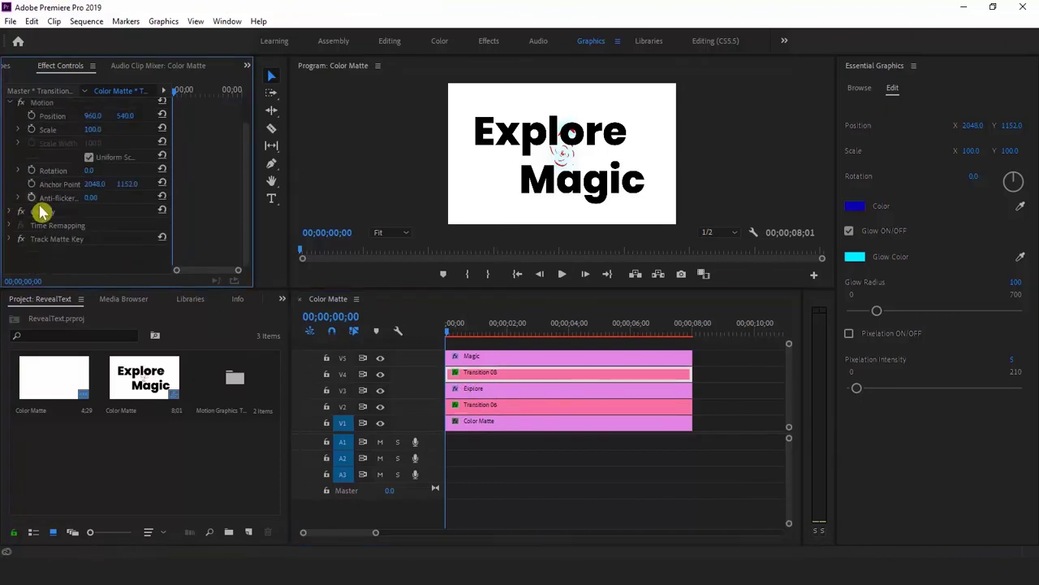
pyautogui.click(495, 410)
pyautogui.scroll(-1, 96, 227)
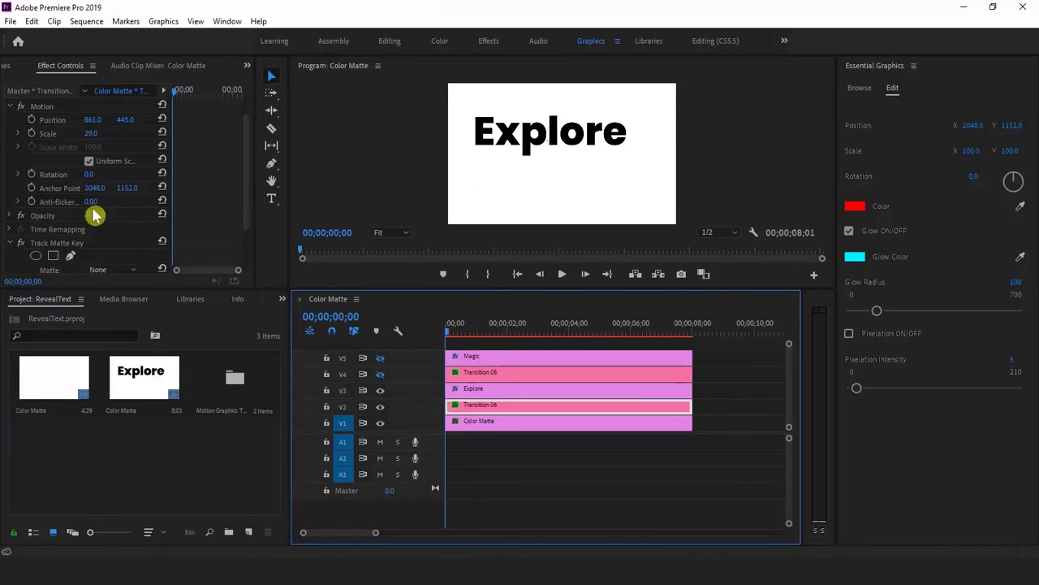
pyautogui.scroll(-1, 101, 244)
# Step: Set Transition 06's Matte to Video 3, the Explore track, and show the Magic track again
pyautogui.click(110, 231)
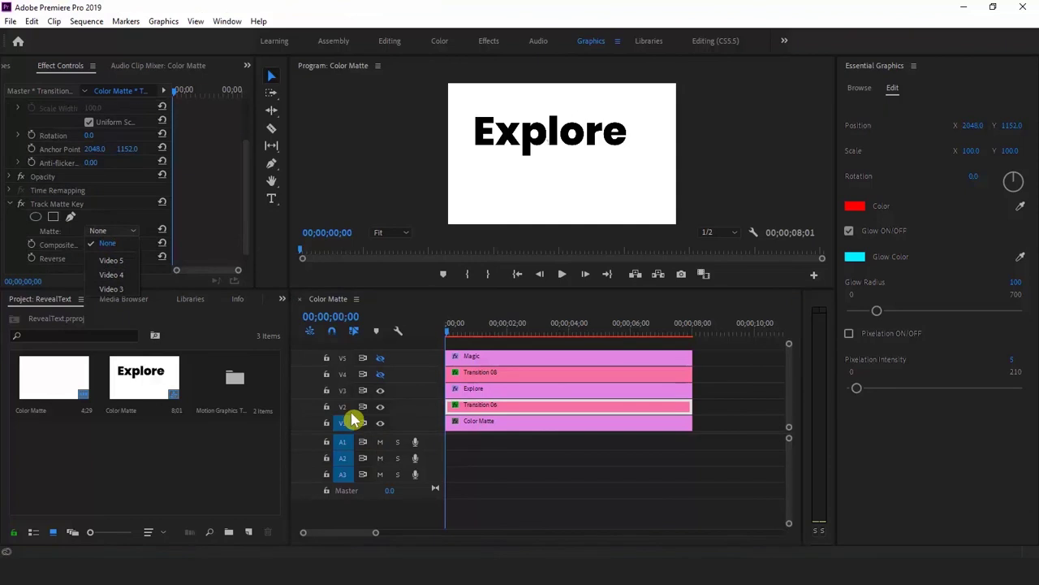
pyautogui.click(465, 392)
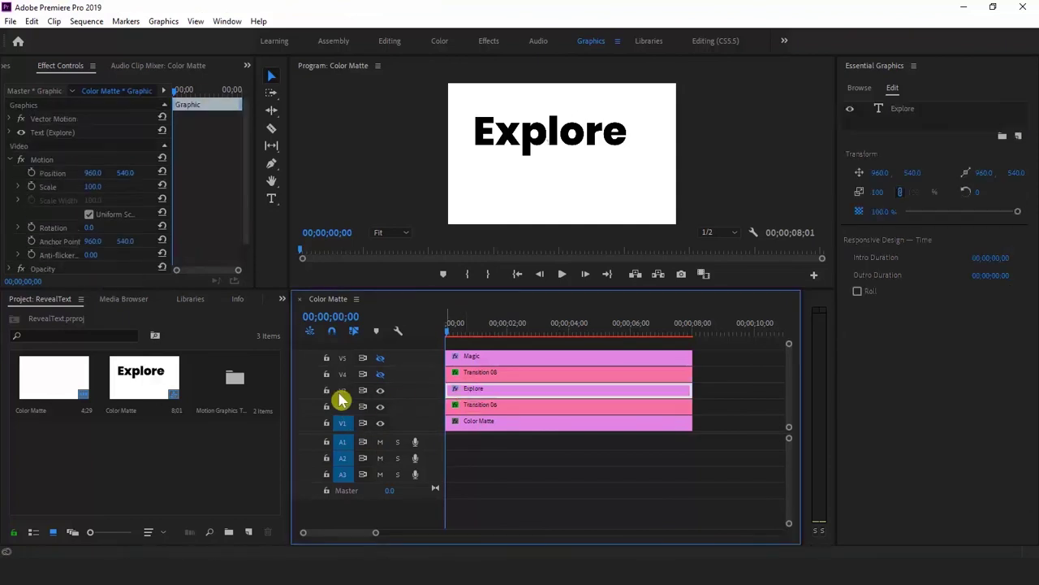
pyautogui.click(466, 405)
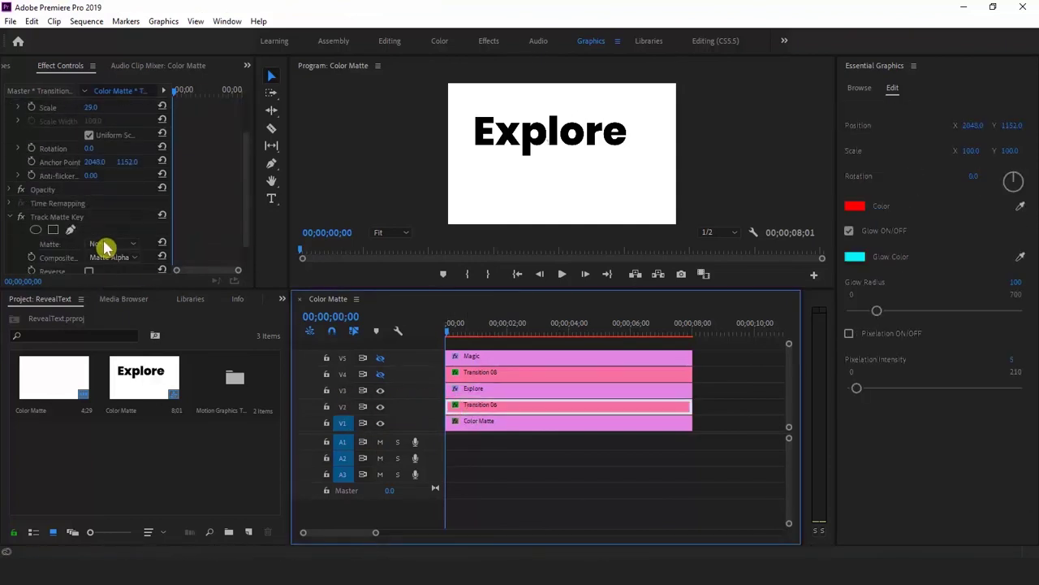
pyautogui.click(104, 243)
pyautogui.click(111, 302)
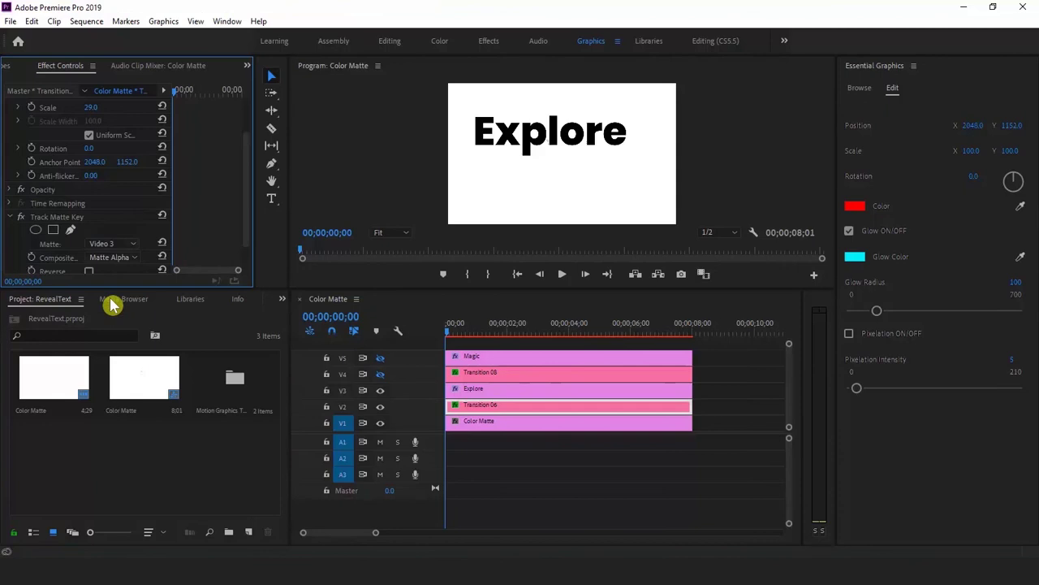
pyautogui.click(380, 358)
# Step: Choose Video 5, the Magic title track, as Transition 08's Track Matte Key matte
pyautogui.click(474, 373)
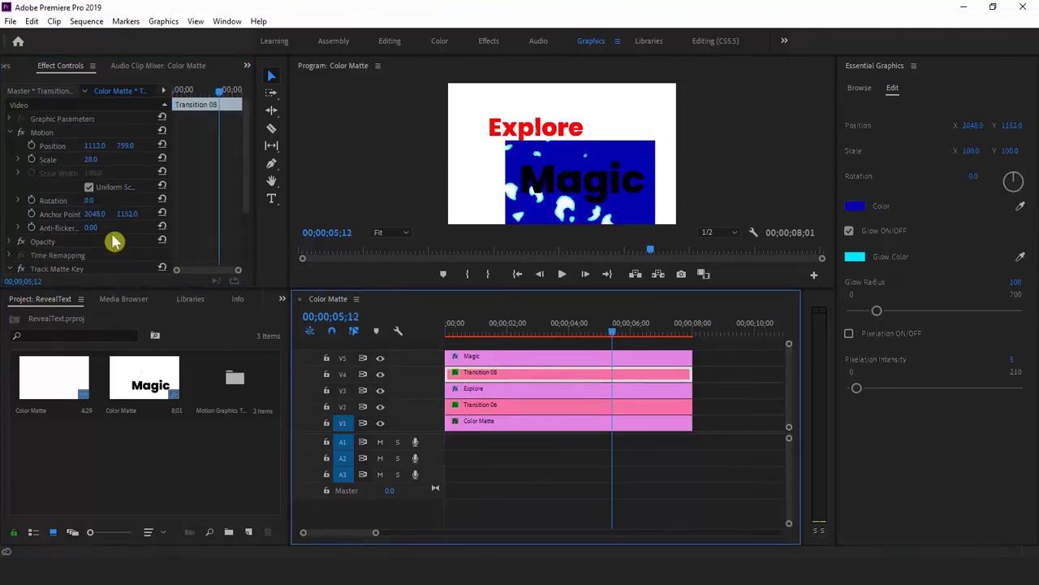
pyautogui.scroll(-1, 114, 241)
pyautogui.scroll(-1, 114, 241)
pyautogui.scroll(-1, 114, 241)
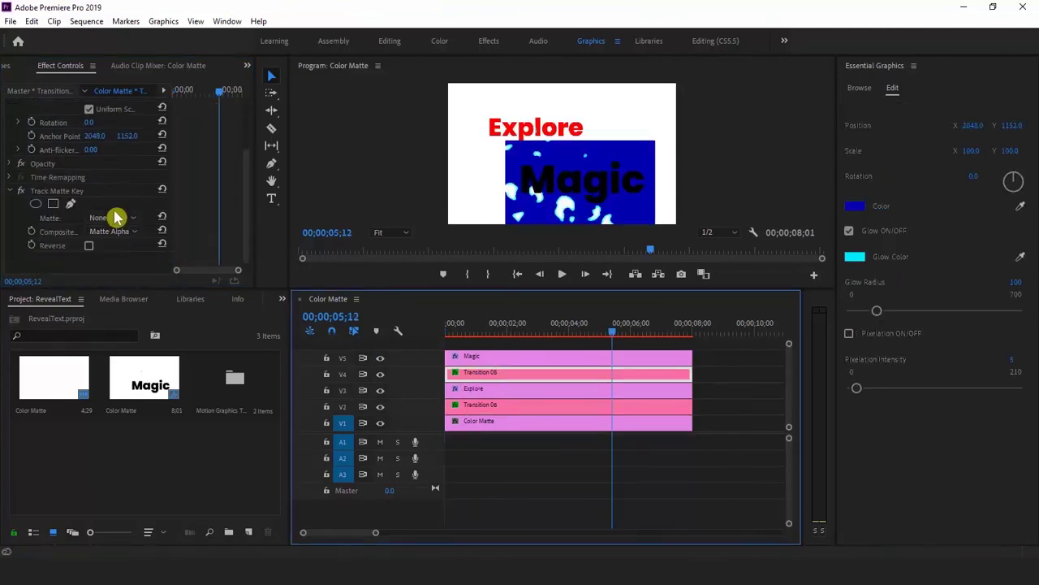
pyautogui.click(114, 218)
pyautogui.click(114, 221)
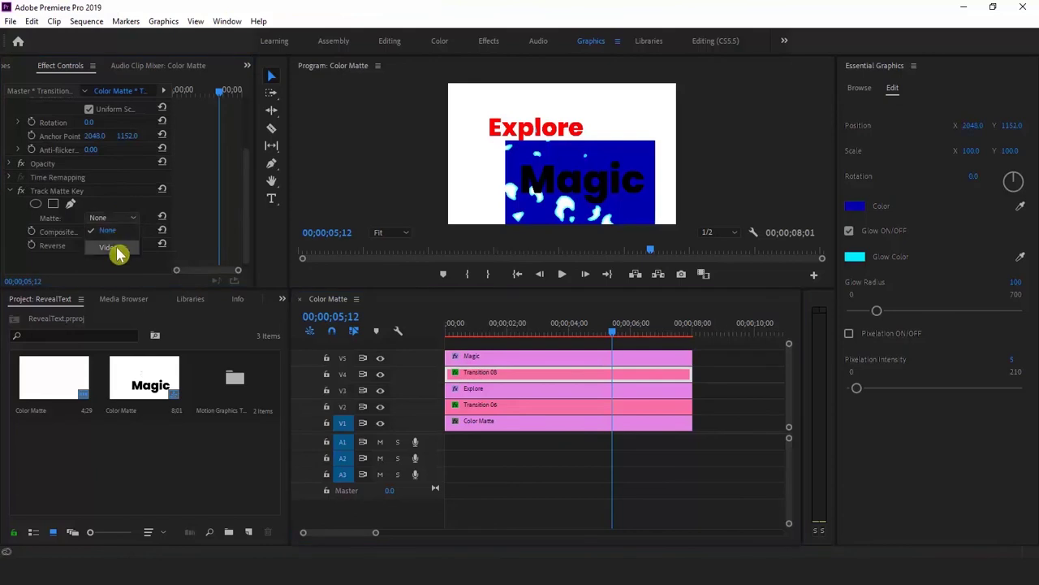
pyautogui.click(116, 249)
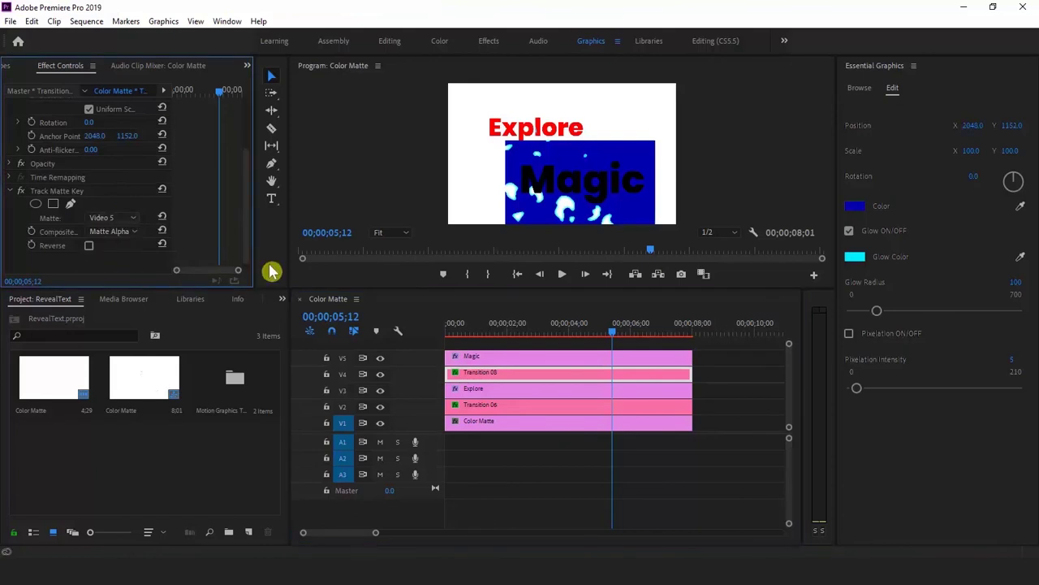